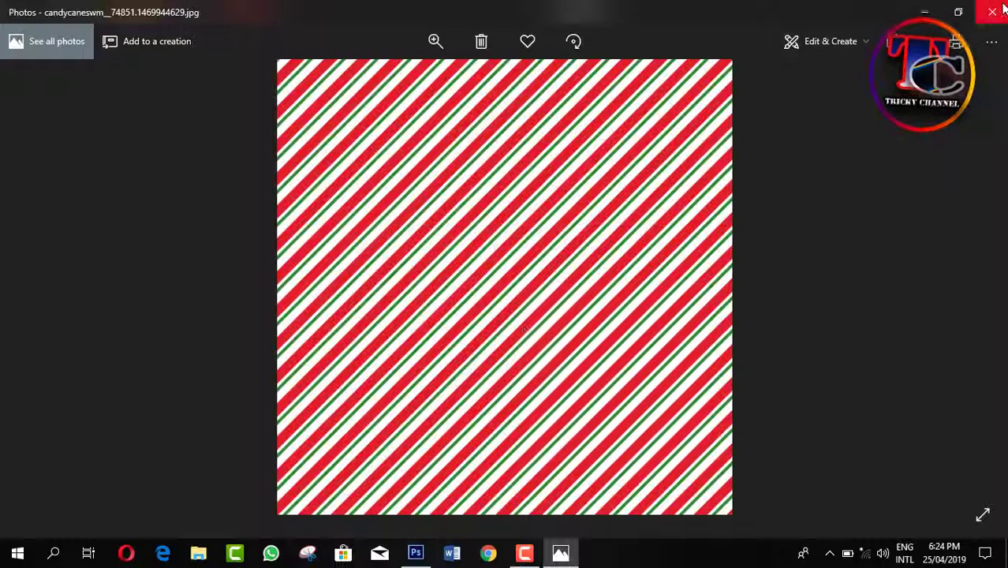
Step: Close the candy cane stripes picture and switch to Photoshop
left_click(959, 13)
left_click(957, 12)
left_click(996, 10)
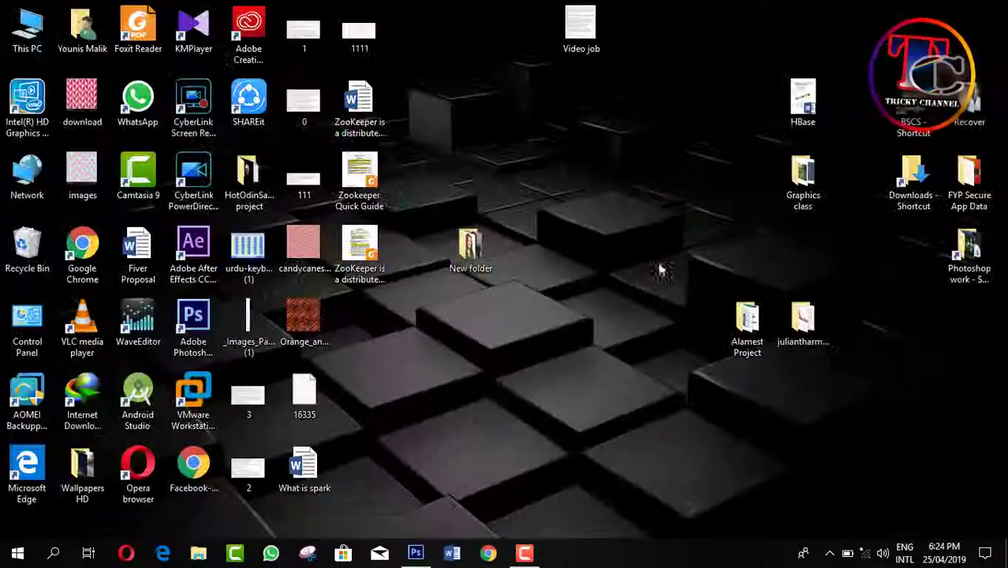
left_click(416, 553)
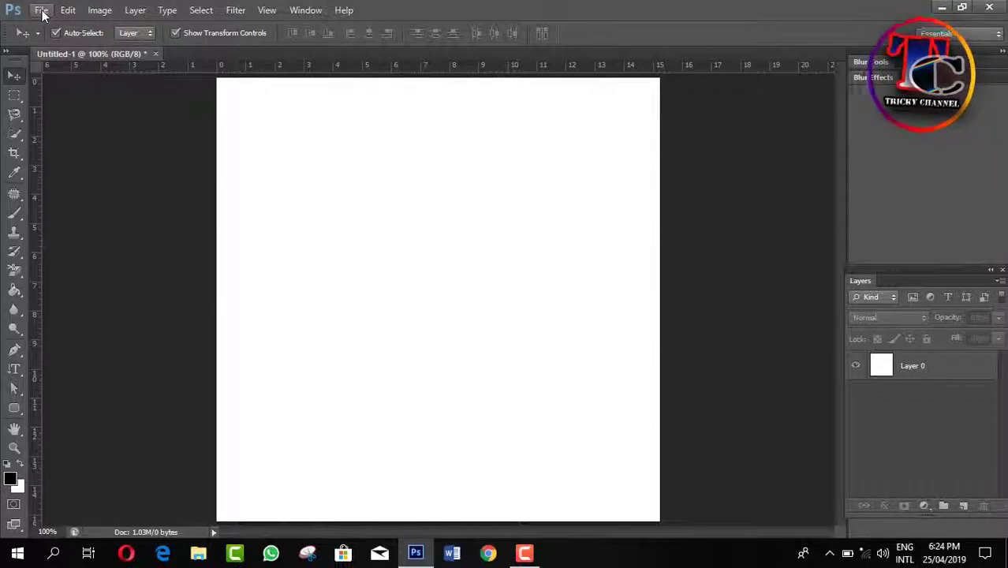
Step: Open the Orange_and_Black_Tiger_Stripes_12_x_12_ST_large image from the Desktop and convert its locked Background into the regular layer Layer 0
left_click(41, 11)
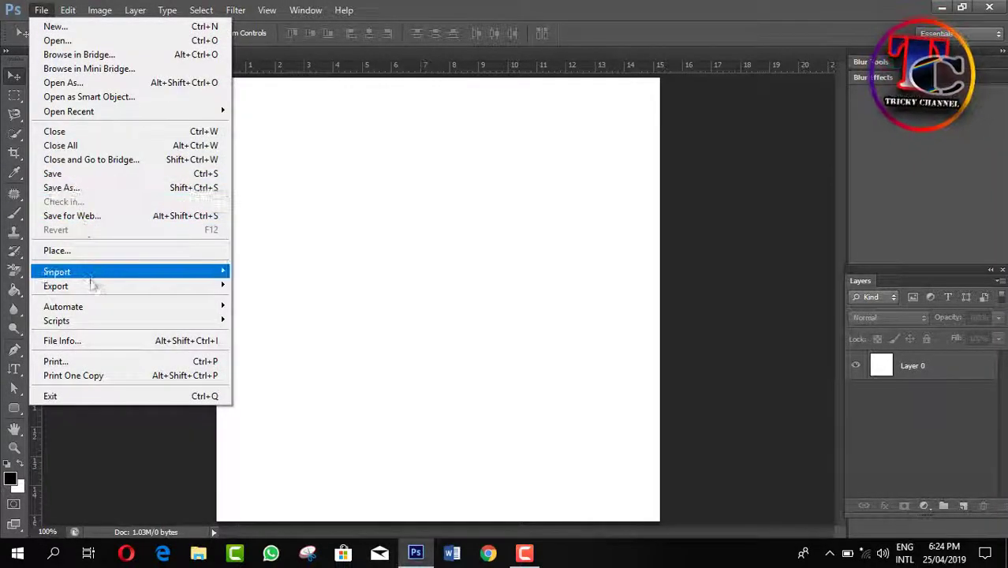
left_click(57, 40)
scroll(517, 194, "down", 5)
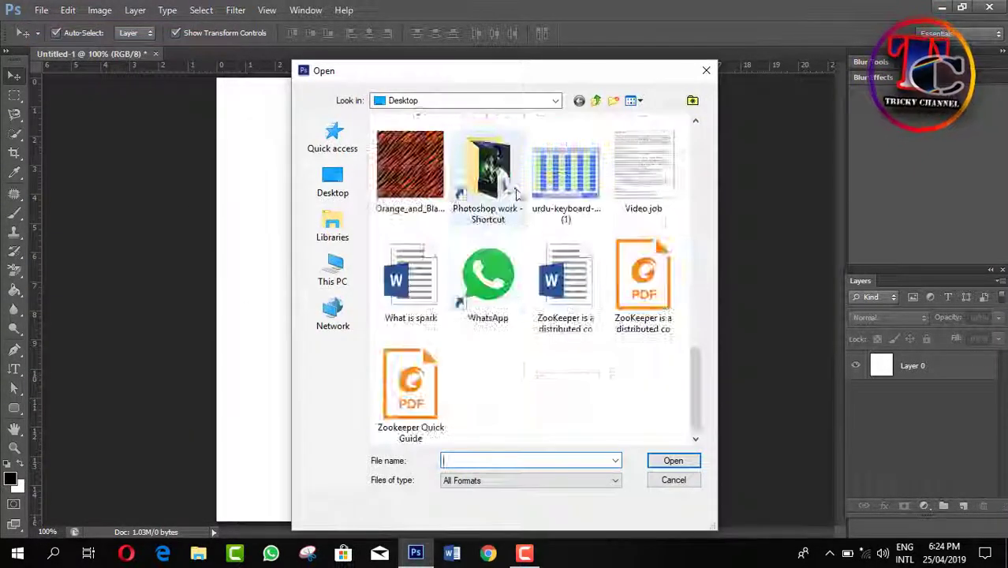
left_click(410, 169)
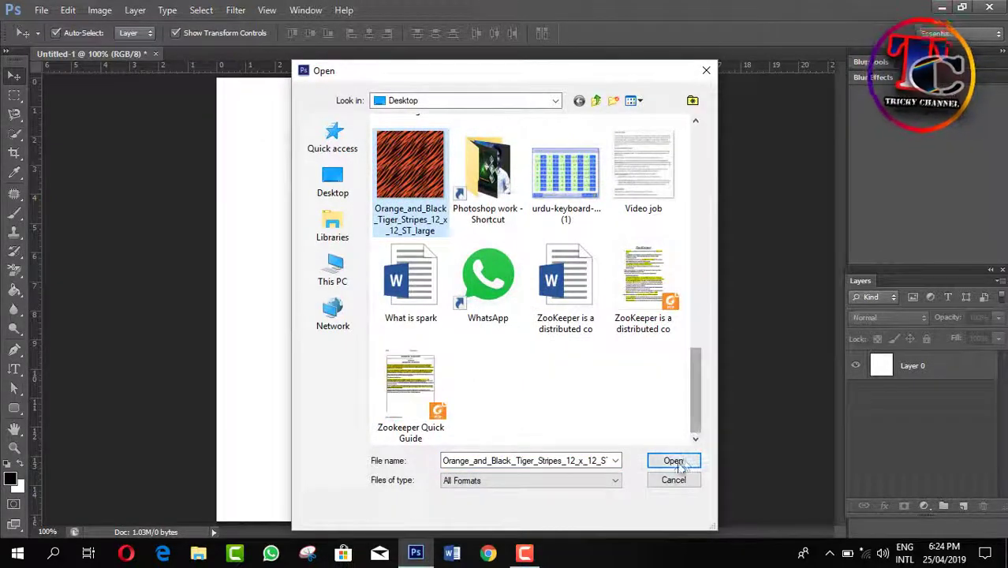
left_click(676, 462)
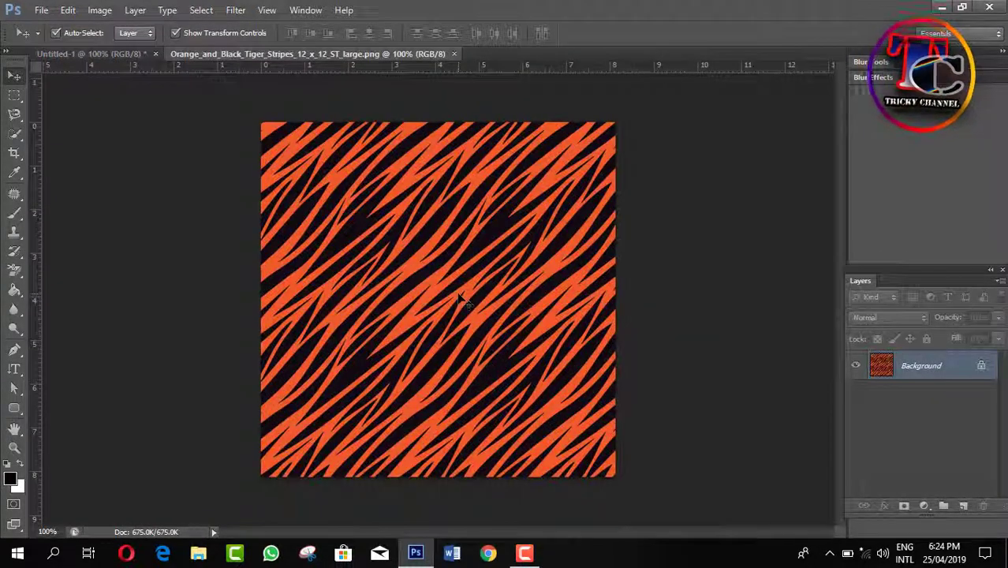
double_click(952, 377)
key("Return")
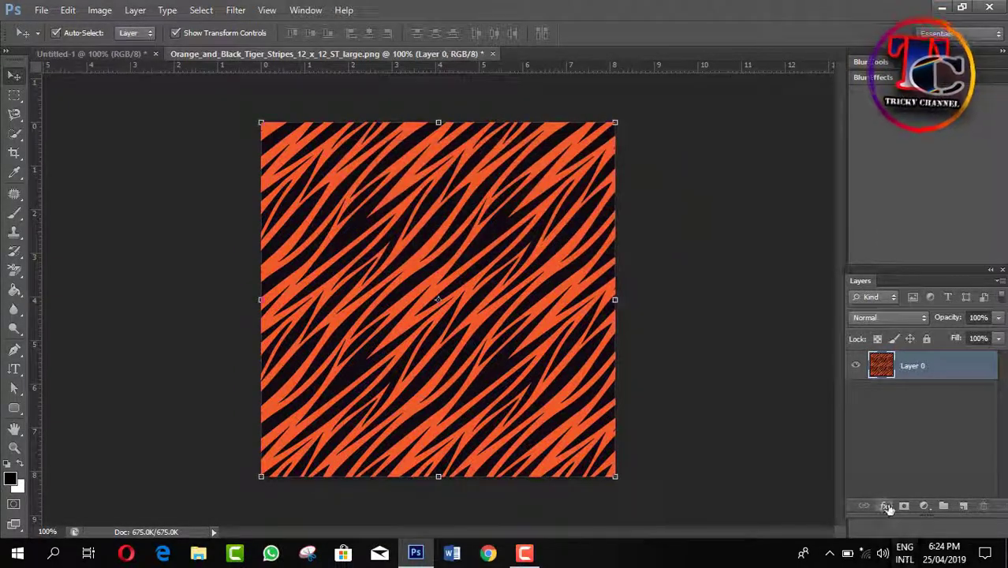
Step: Inspect the available patterns in Layer 0's Pattern Overlay settings and cancel without applying any style
left_click(887, 507)
left_click(929, 461)
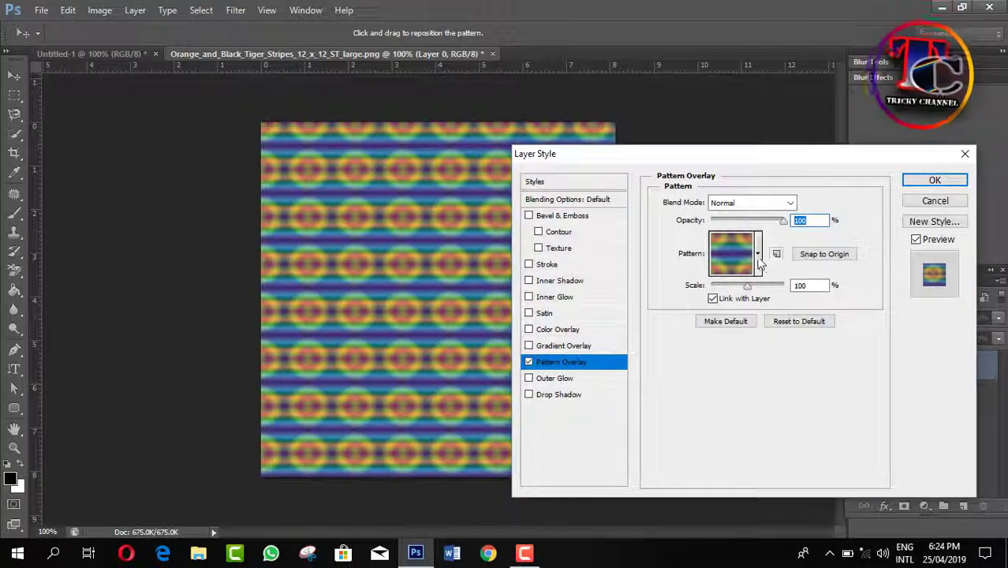
left_click(758, 254)
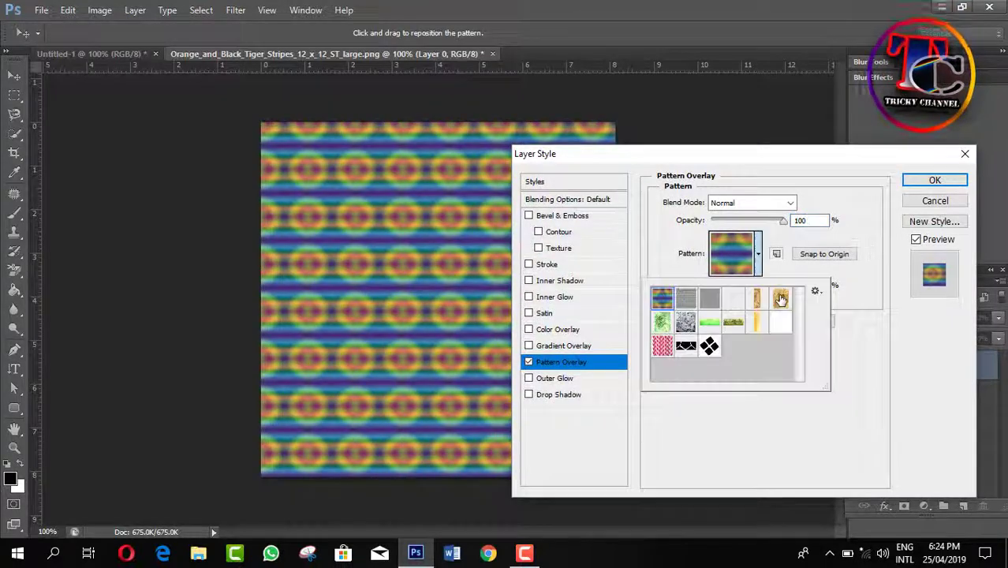
left_click_drag(785, 161, 588, 160)
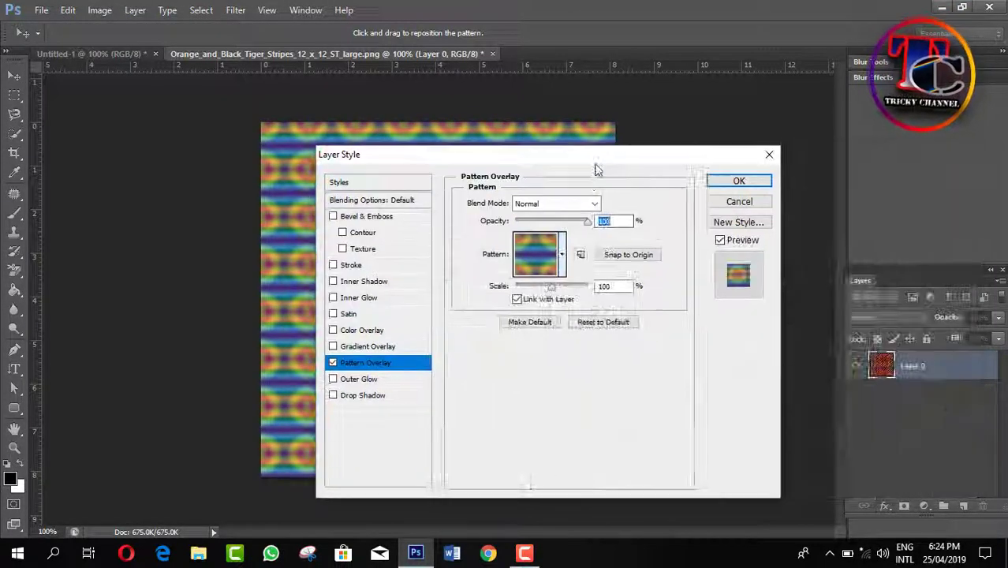
left_click(560, 252)
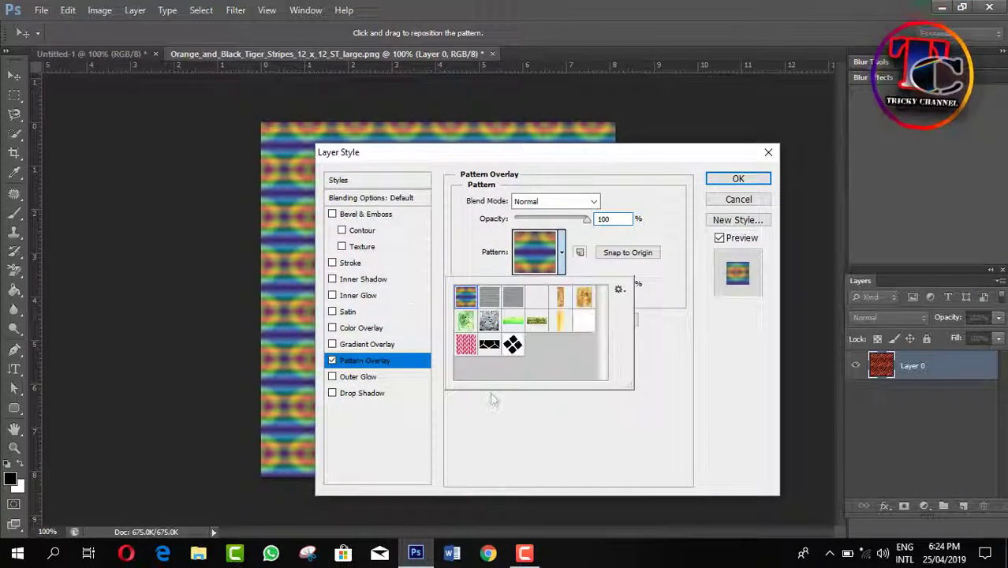
left_click(739, 200)
left_click(739, 200)
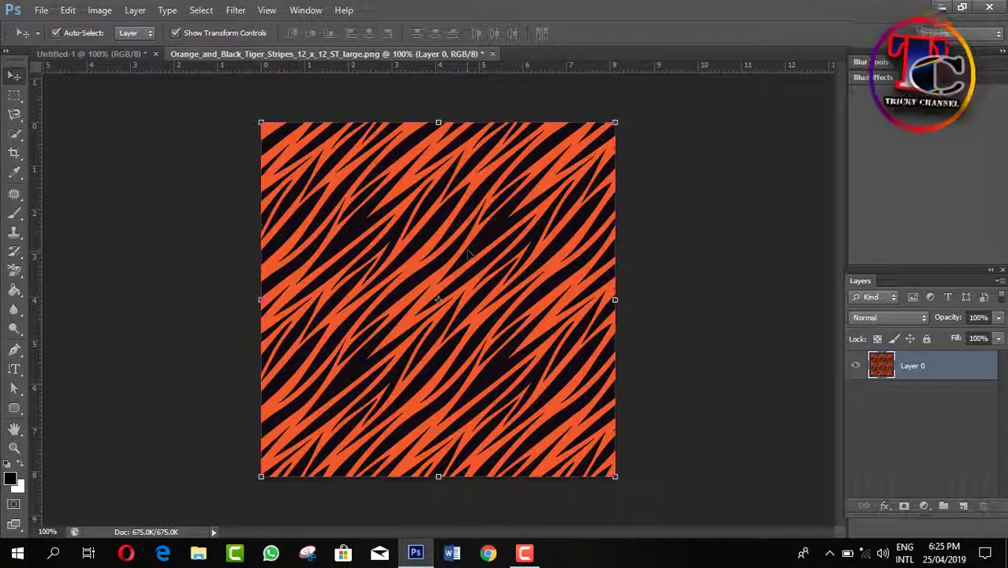
Step: Define the tiger stripes image as a pattern named "lining"
left_click(43, 10)
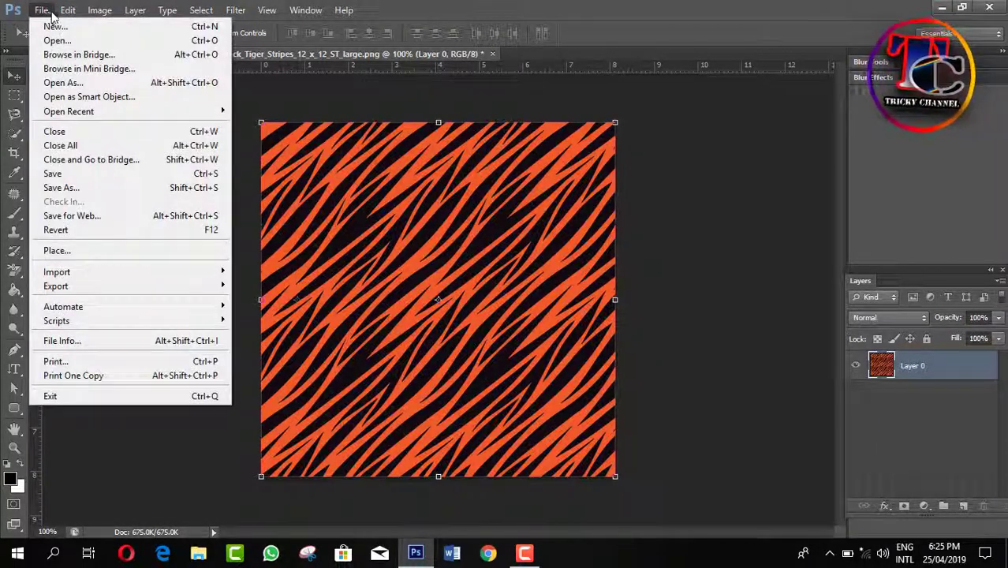
mouse_move(71, 19)
left_click(150, 354)
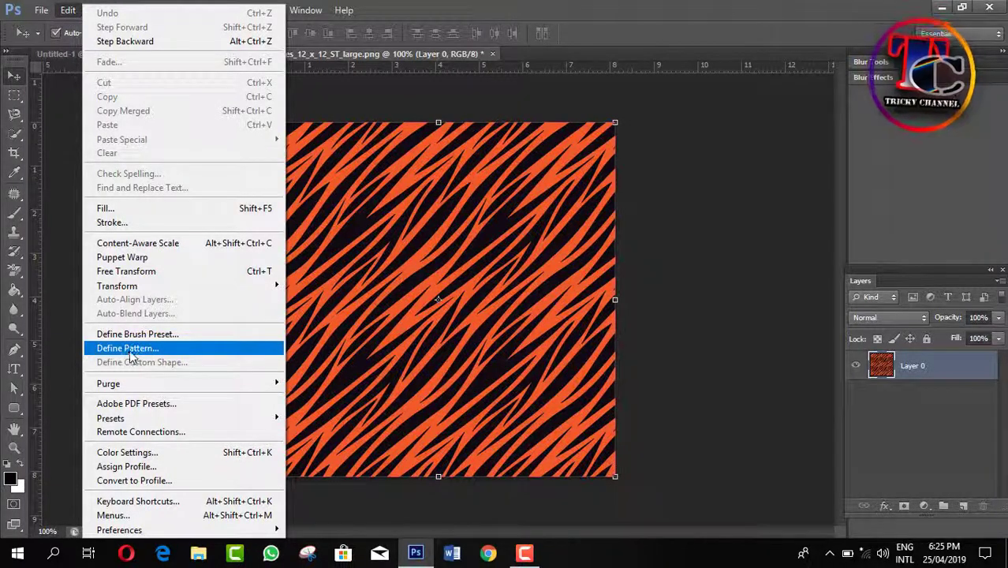
left_click(131, 352)
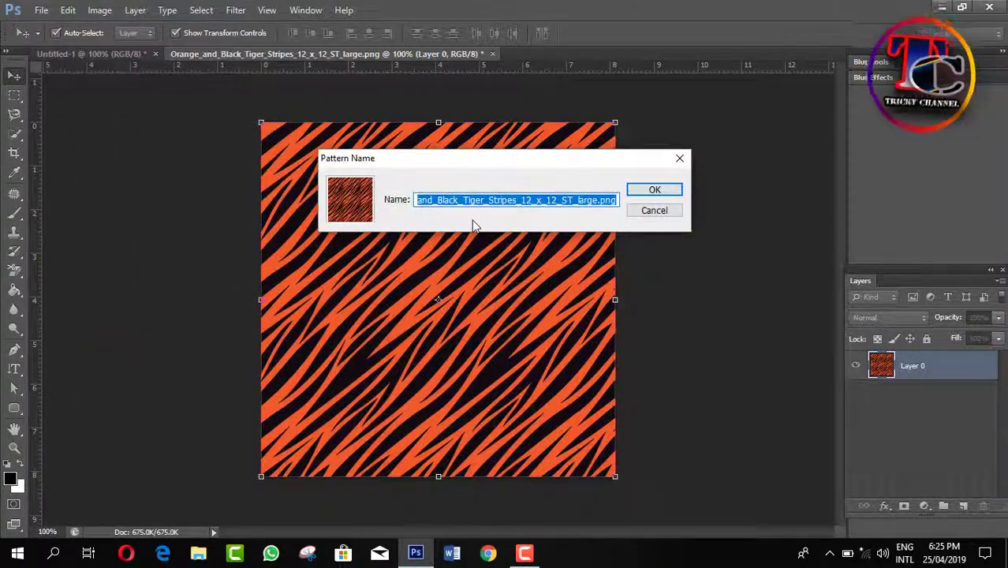
type("tig")
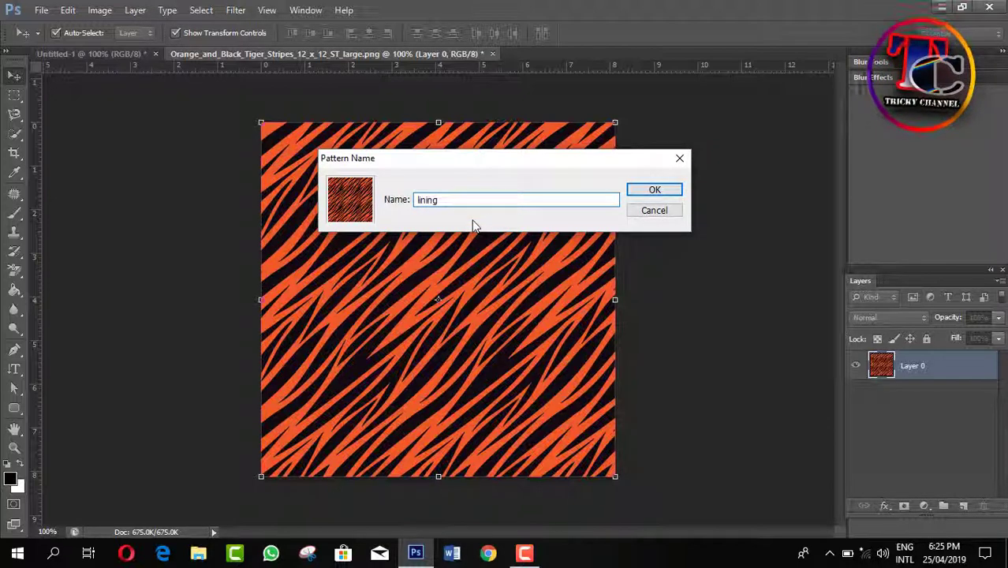
left_click(650, 192)
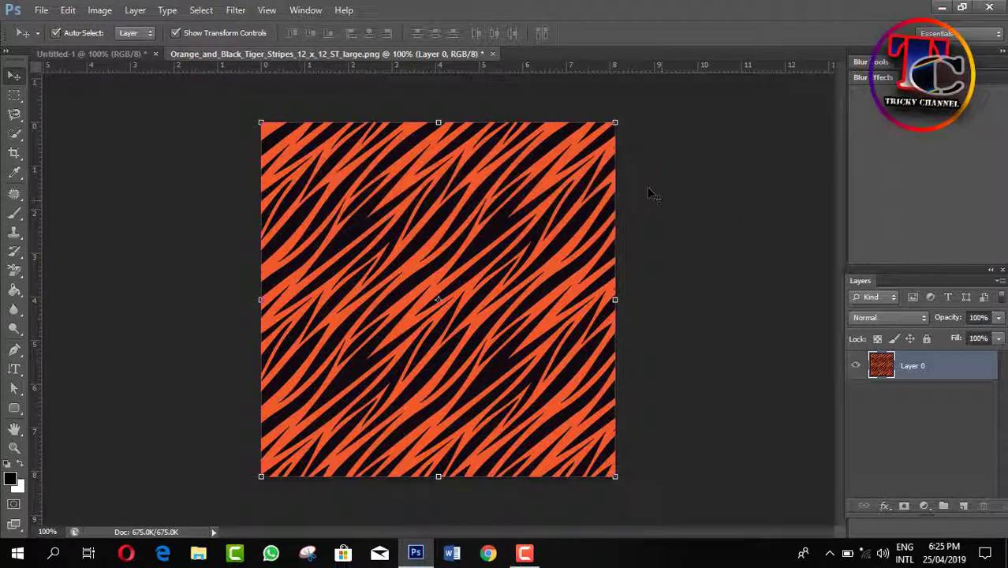
Step: Check the Pattern Overlay choices for the tiger stripes pattern, cancel the style, and close the tiger stripes image without saving
left_click(886, 507)
left_click(920, 464)
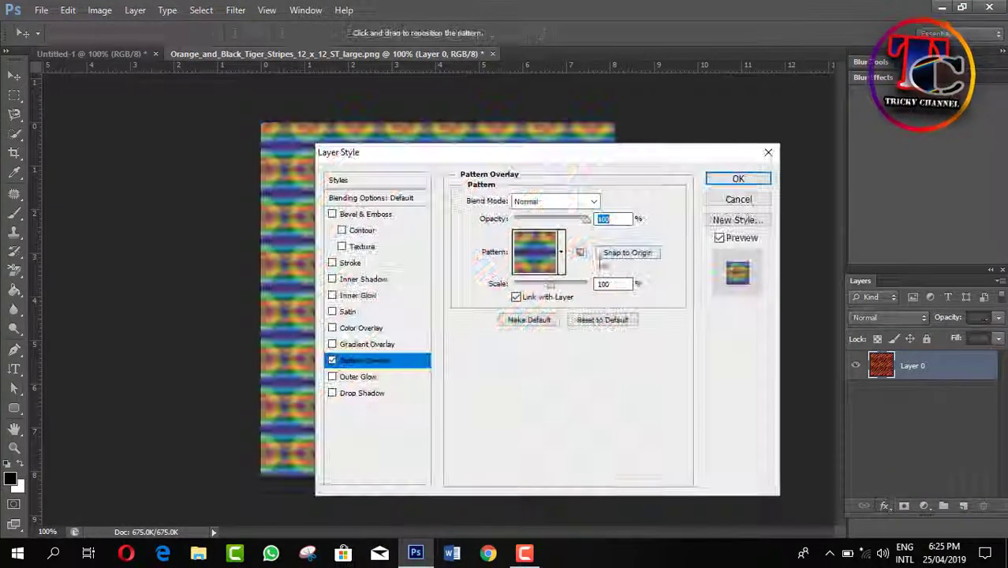
left_click(561, 252)
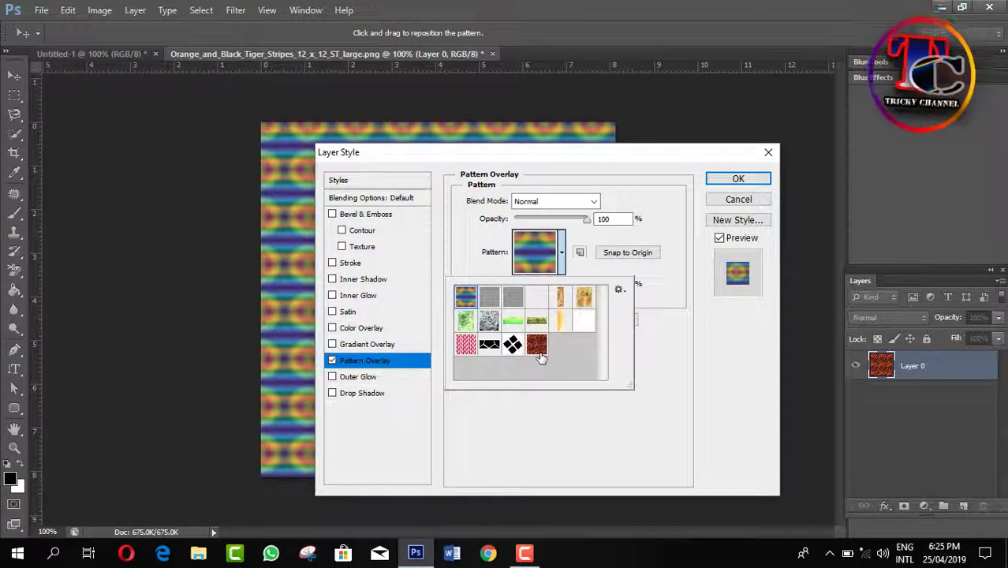
left_click(733, 200)
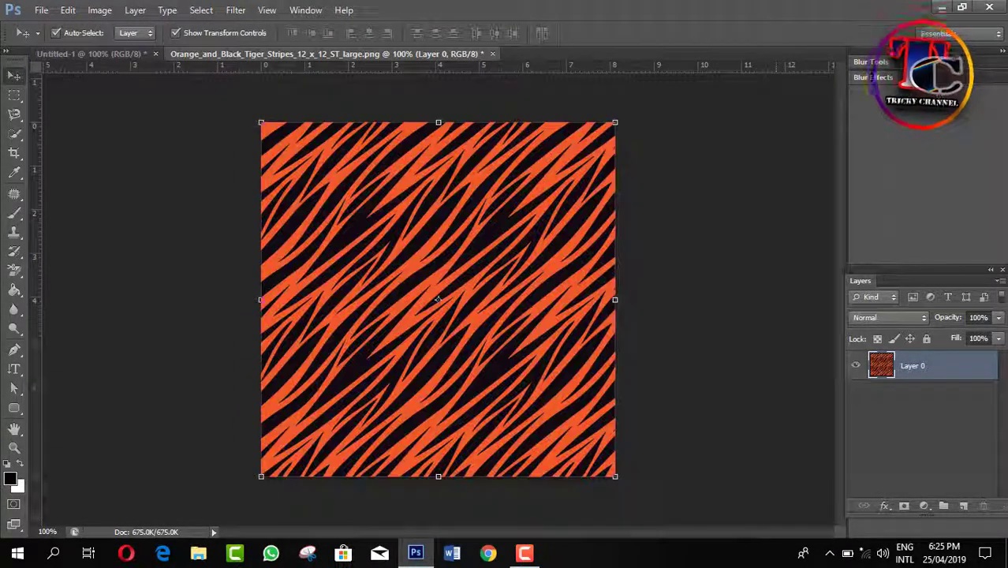
left_click(493, 54)
left_click(509, 220)
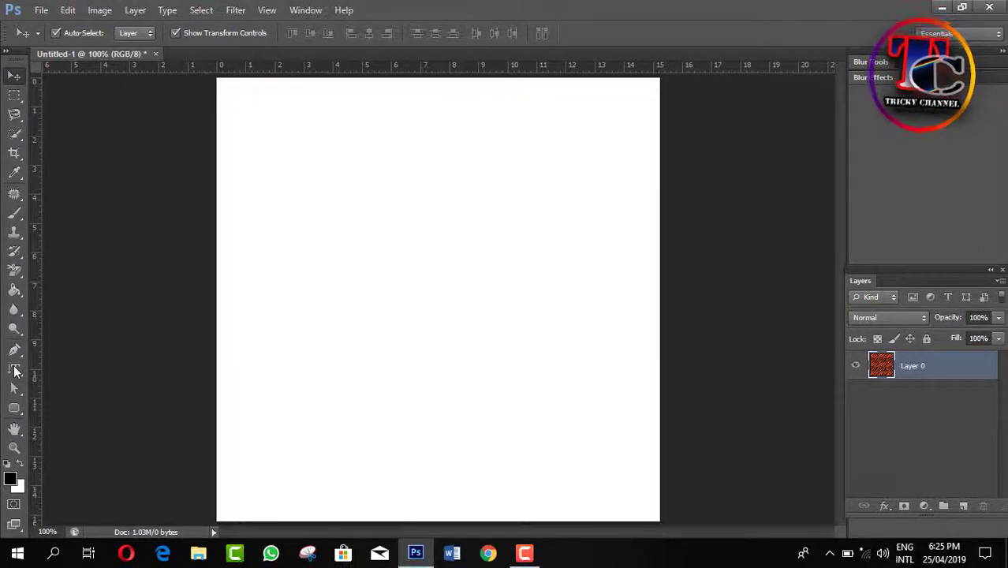
Step: Add the horizontal paragraph text "Mughal Acedemy" in the upper part of the blank canvas and shrink its text box around the words
left_click_drag(14, 368, 116, 367)
left_click_drag(14, 371, 81, 367)
left_click_drag(268, 182, 633, 312)
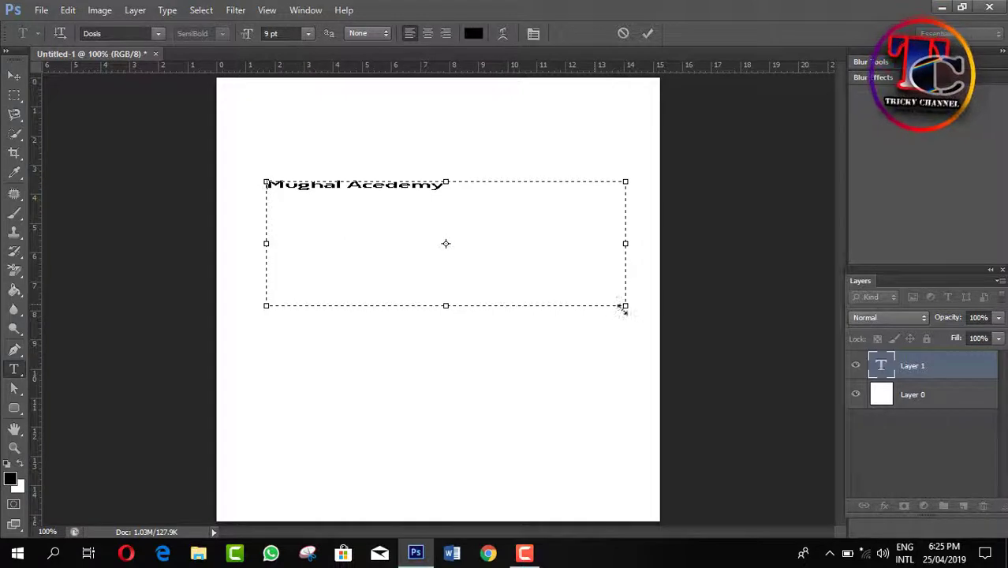
left_click_drag(624, 308, 447, 199)
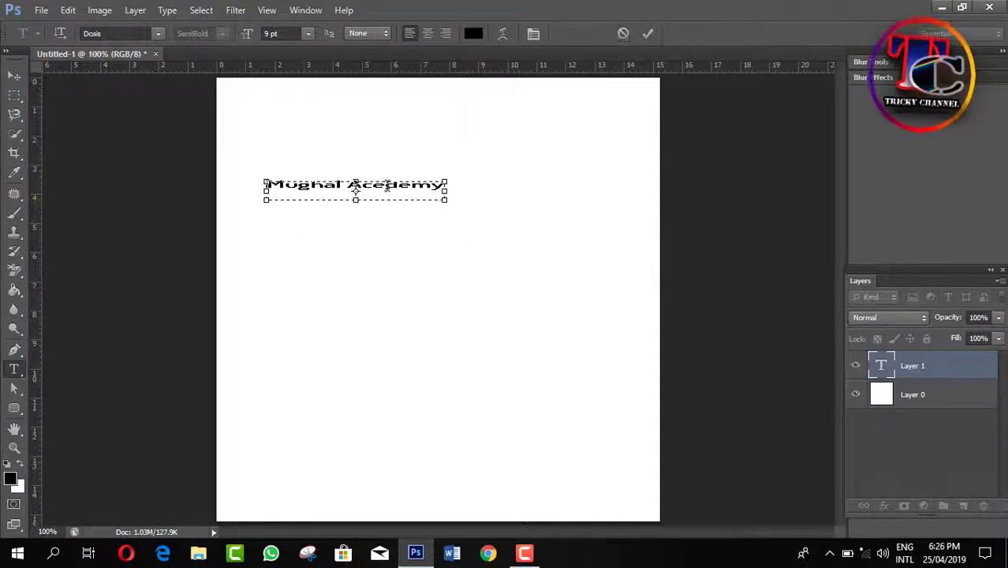
Step: Set the text size to 12 pt and enlarge the text box so both words fit on one line
left_click(308, 34)
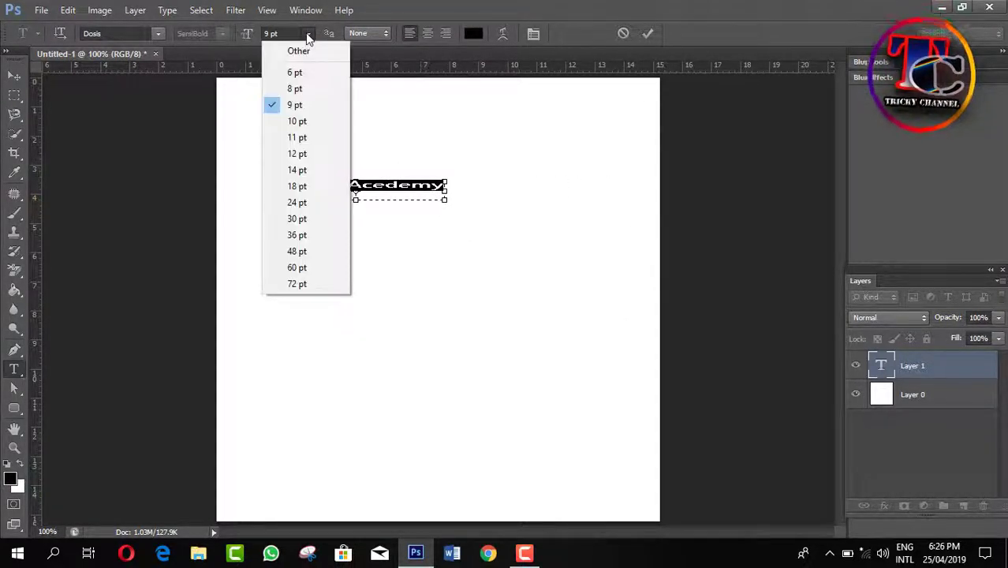
left_click(299, 152)
left_click_drag(444, 200, 509, 208)
Step: Try the Eras Medium ITC font on the text and widen its text box
left_click(159, 35)
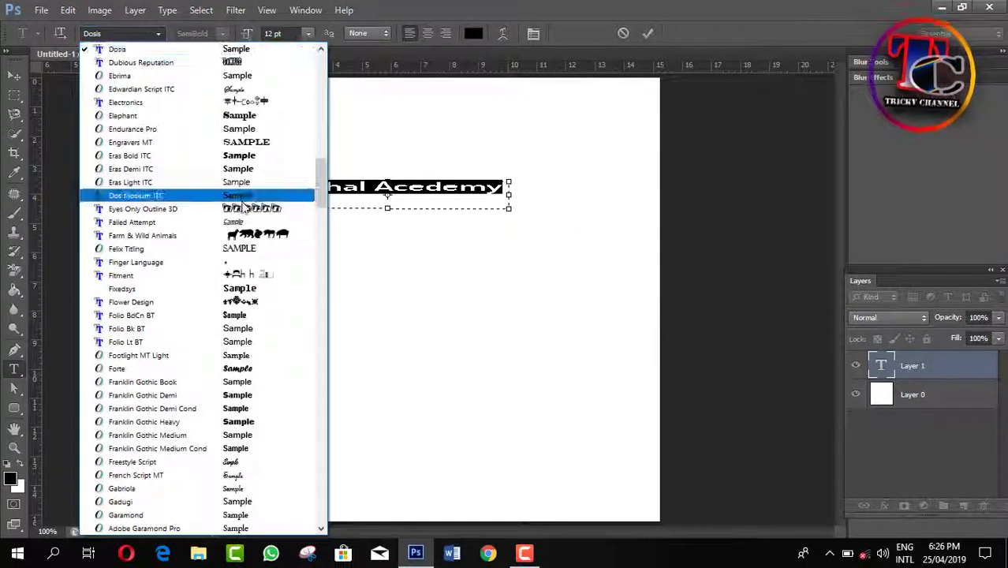
left_click(229, 194)
left_click_drag(508, 208, 563, 207)
Step: Try the groovy font typeface on the text and enlarge its box to about 13.13 by 2.29 cm
left_click(160, 36)
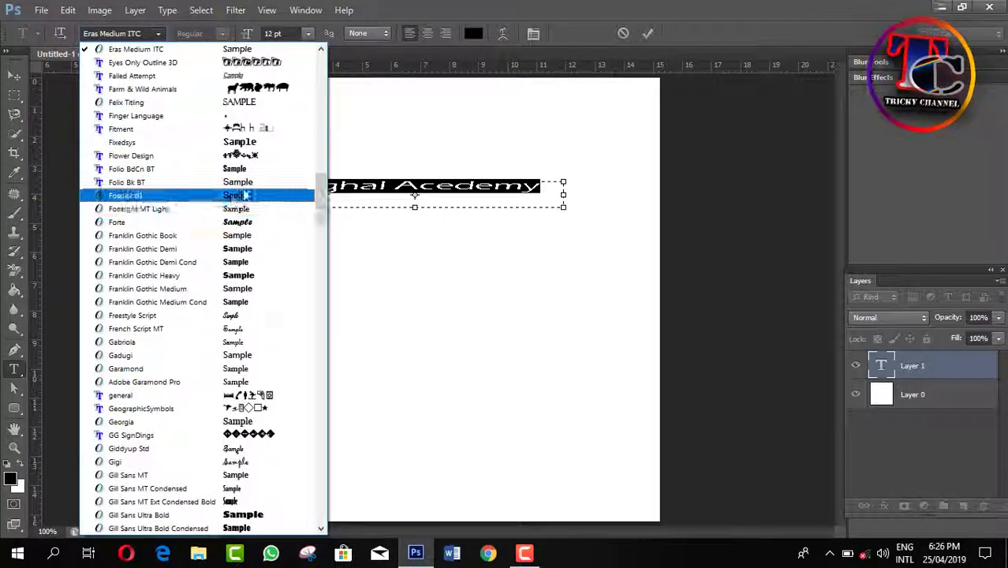
scroll(260, 347, "down", 5)
left_click(259, 345)
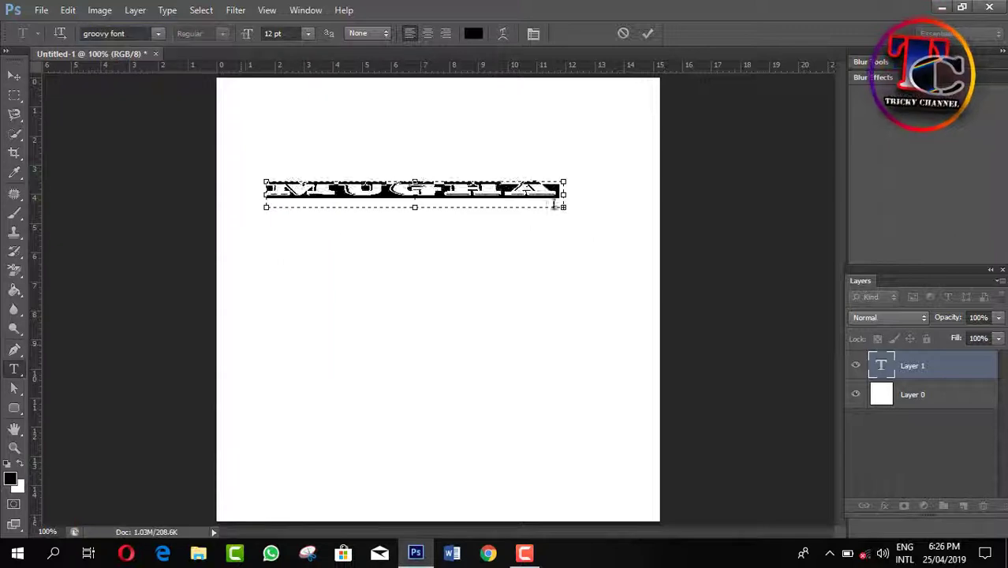
left_click_drag(565, 212, 649, 249)
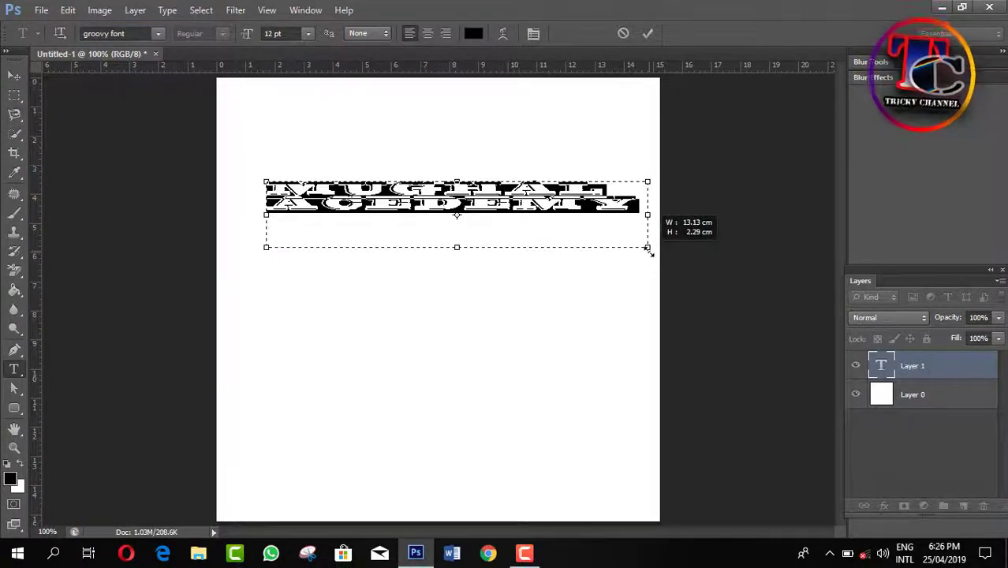
Step: Change the text's font to Knuckle Down, reduce the text box to fit the single line, and commit the text
left_click(159, 34)
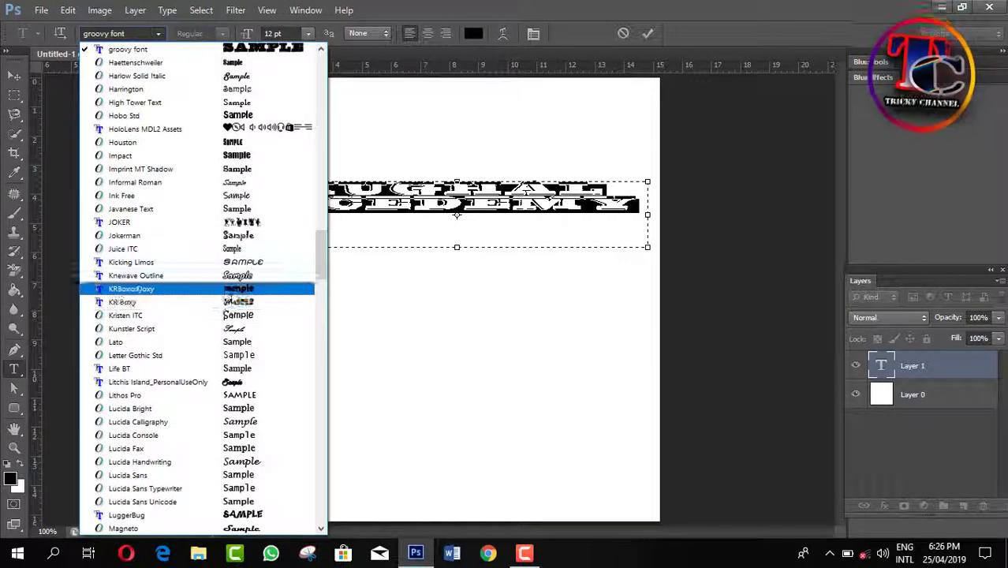
left_click(231, 290)
left_click_drag(652, 254, 560, 203)
left_click(647, 33)
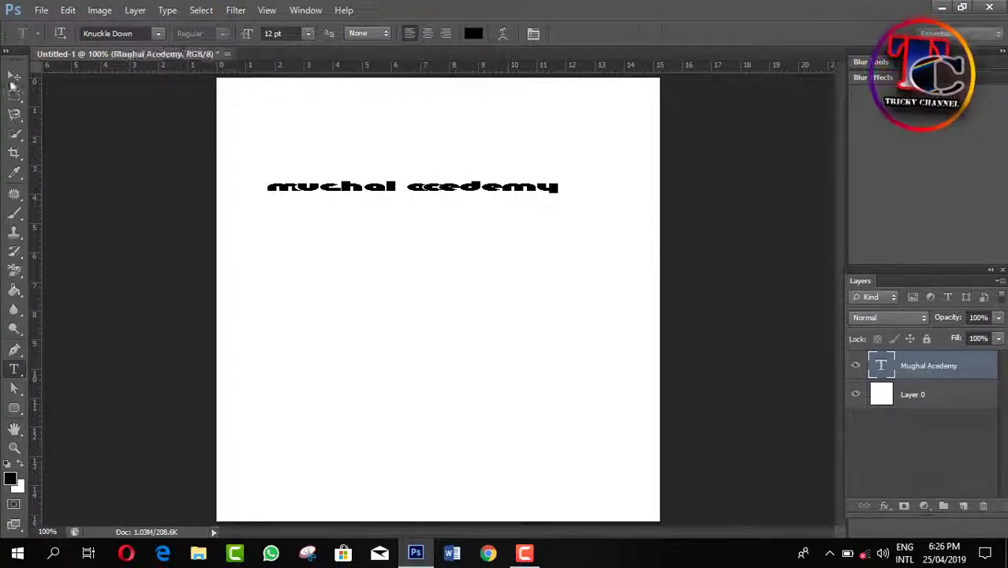
Step: Stretch the "Mughal Acedemy" text to about 118% width and 770% height and apply the transform
key("v")
left_click(412, 209)
left_click(412, 205)
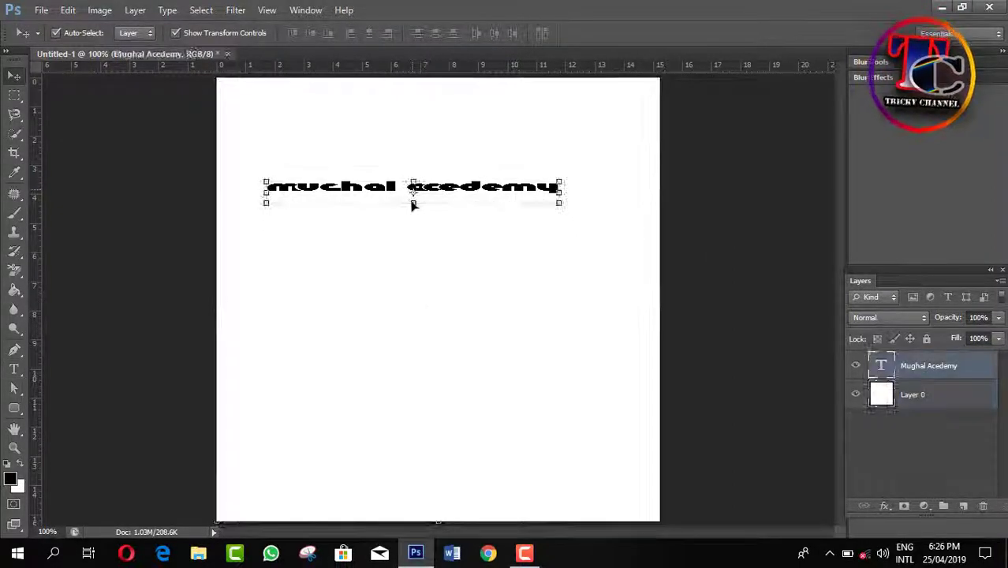
left_click_drag(412, 205, 414, 351)
left_click_drag(557, 268, 615, 269)
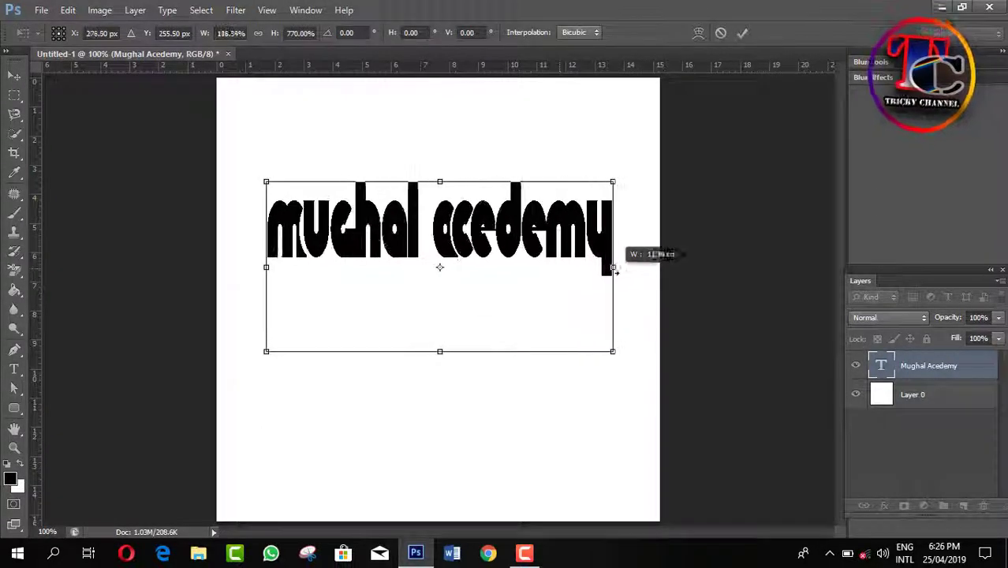
left_click(742, 32)
Step: Select all of the "Mughal Acedemy" text and change its font to Lucida Sans Typewriter
left_click(13, 368)
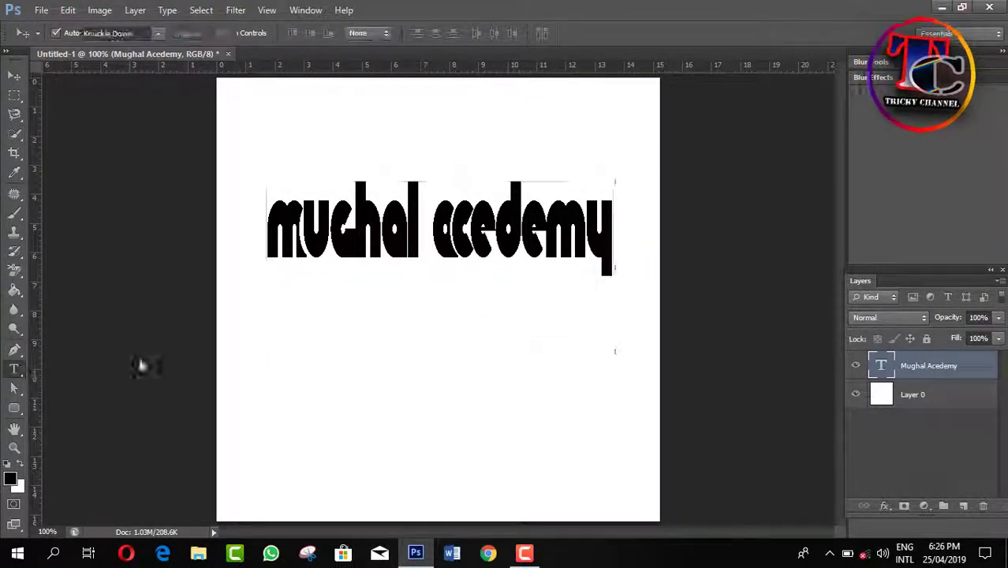
left_click(434, 225)
key("ctrl+a")
left_click(158, 34)
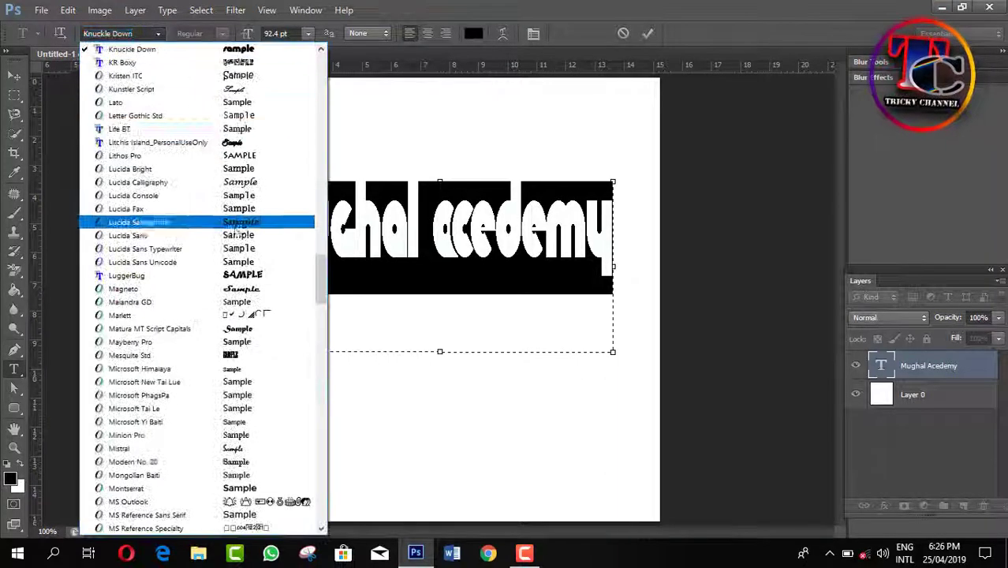
left_click(118, 220)
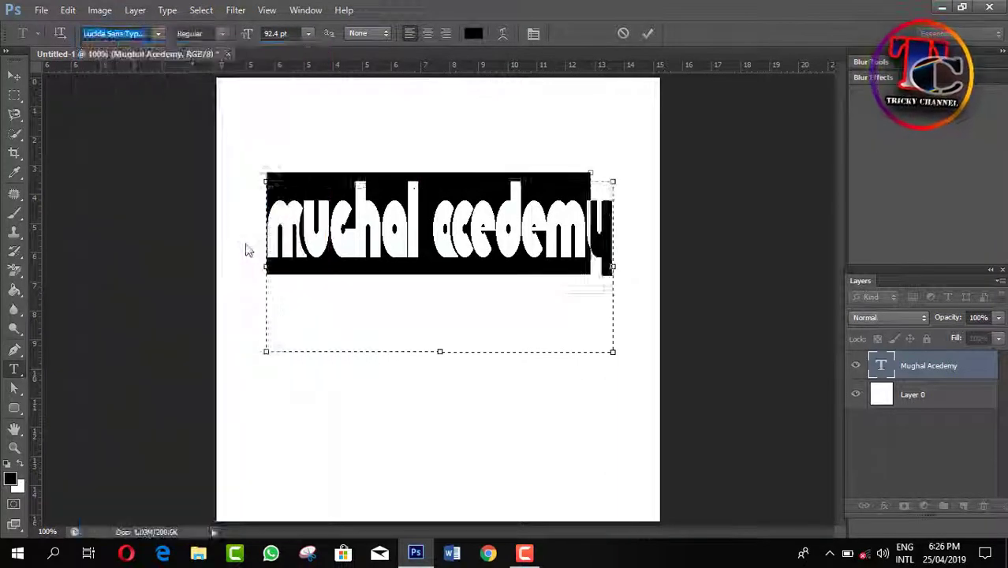
Step: Commit the font change on the "Mughal Acedemy" text and discard the stray empty text layer
left_click(224, 34)
left_click_drag(245, 34, 238, 36)
left_click(733, 168)
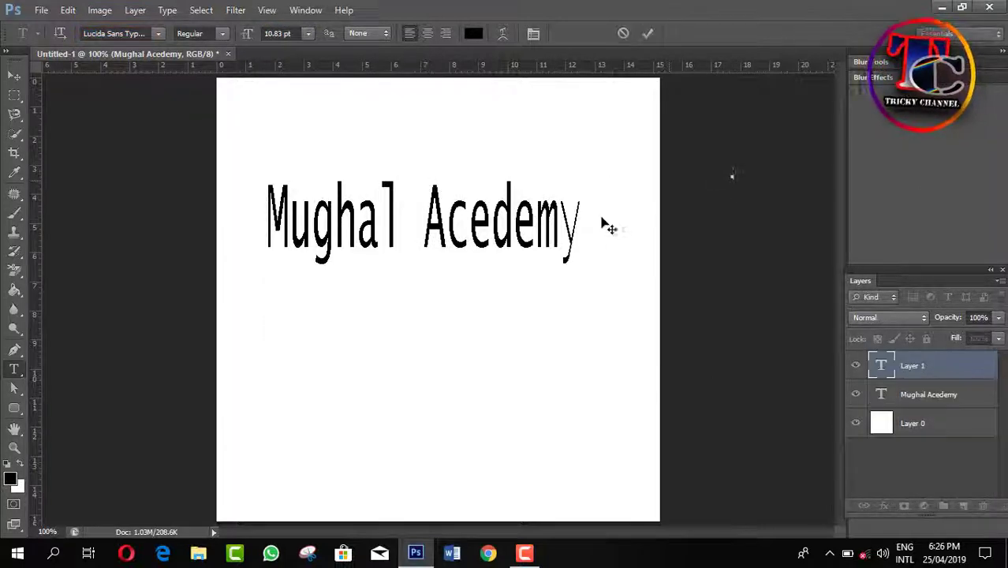
left_click(622, 36)
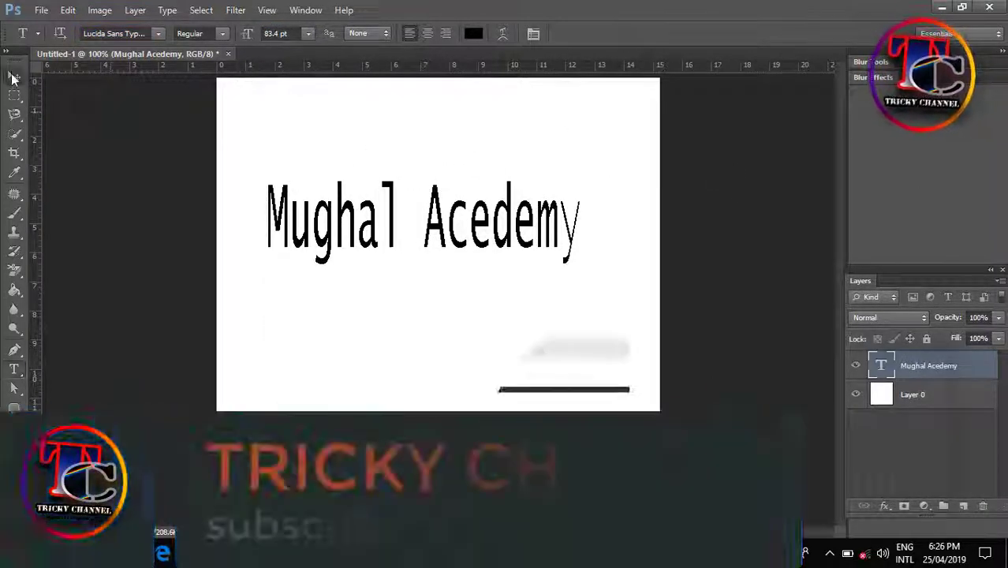
Step: Move the "Mughal Acedemy" text down toward the middle of the canvas and scale its height to 97.32%
key("v")
left_click_drag(480, 233, 487, 292)
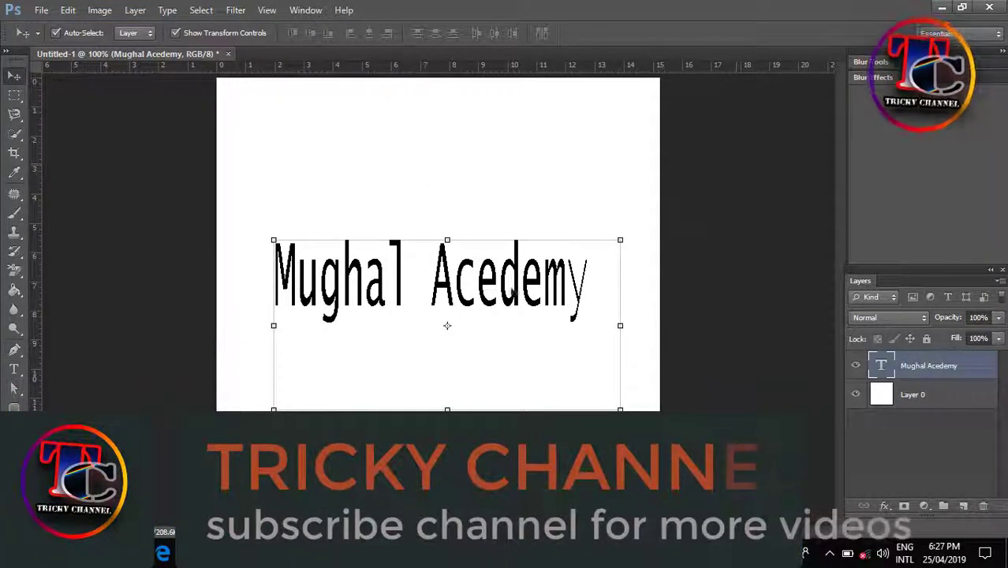
left_click_drag(447, 406, 447, 405)
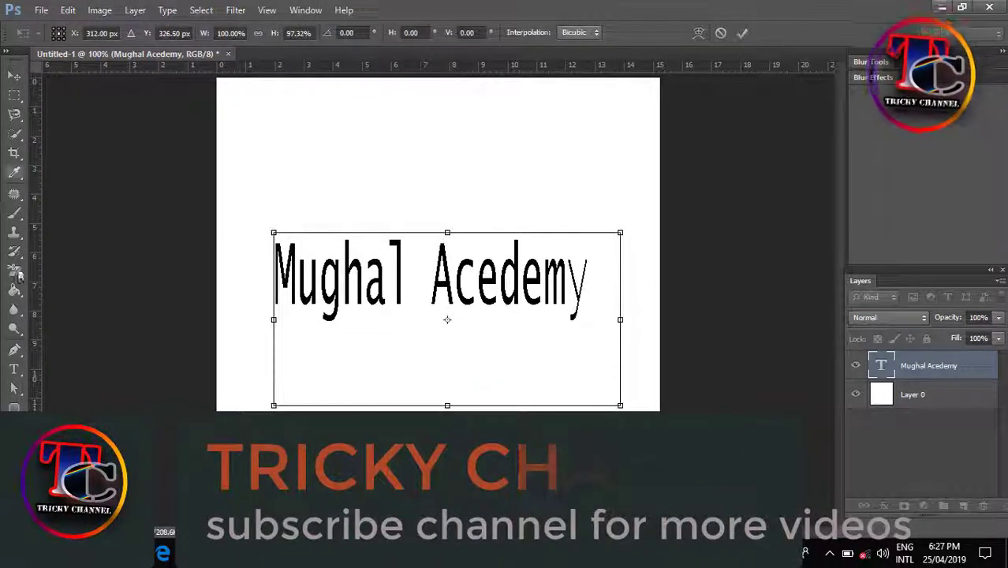
left_click(14, 388)
left_click(527, 218)
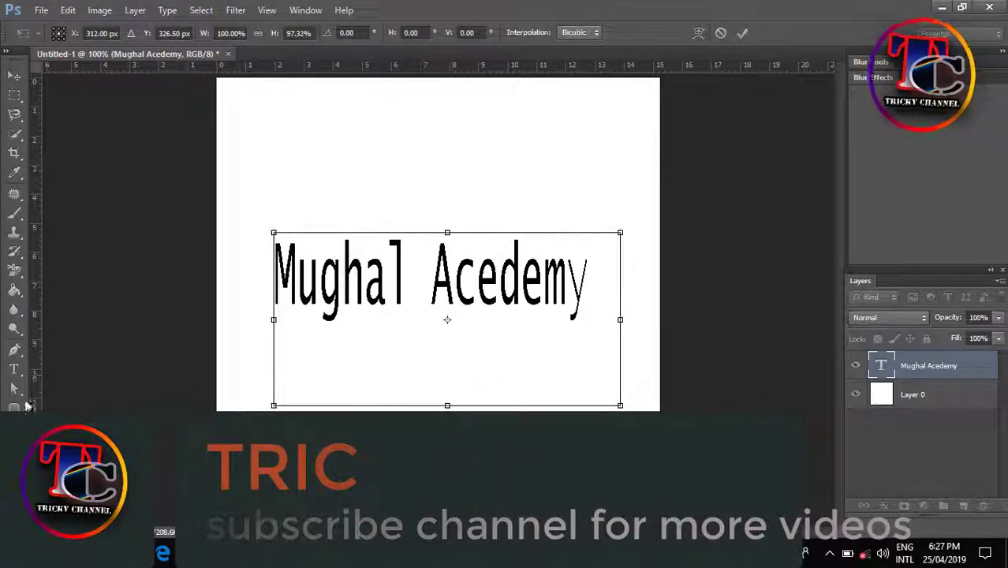
Step: Apply the pending transform and shrink the text box to about 2.76 cm high, committing the text
left_click(14, 369)
left_click(451, 218)
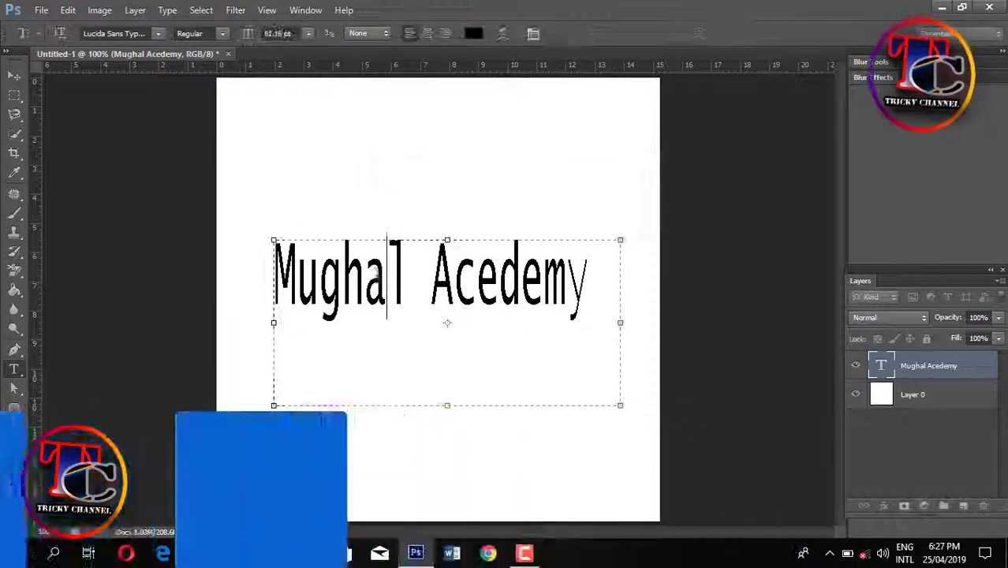
left_click_drag(446, 404, 449, 320)
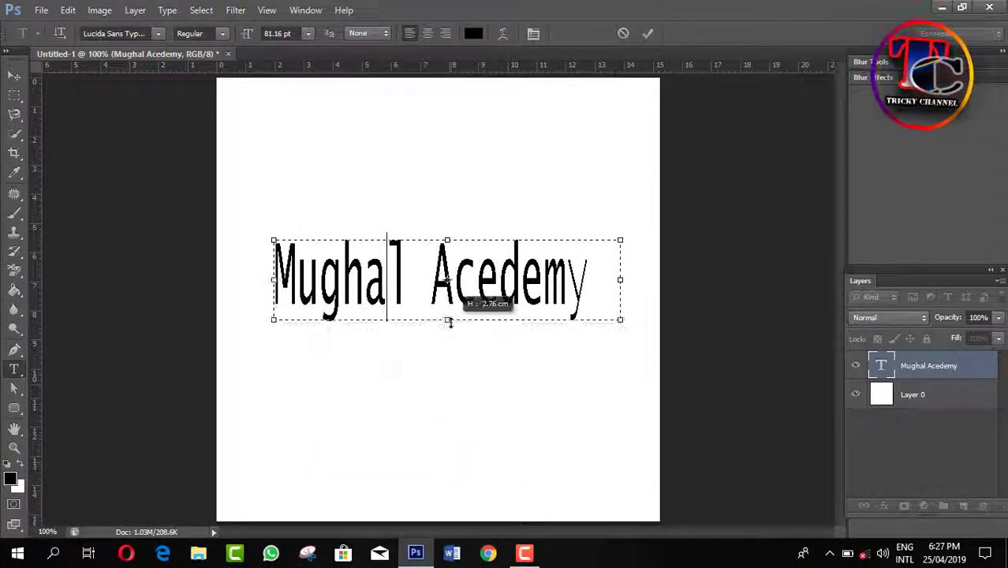
left_click(648, 33)
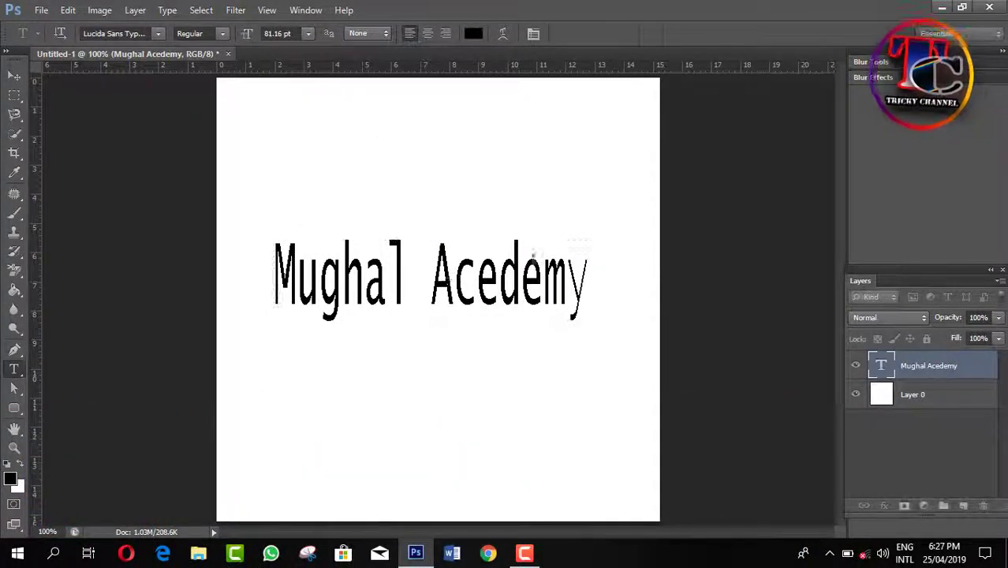
Step: Add a Stroke layer style to the "Mughal Acedemy" text with a size of 1 px
left_click(887, 508)
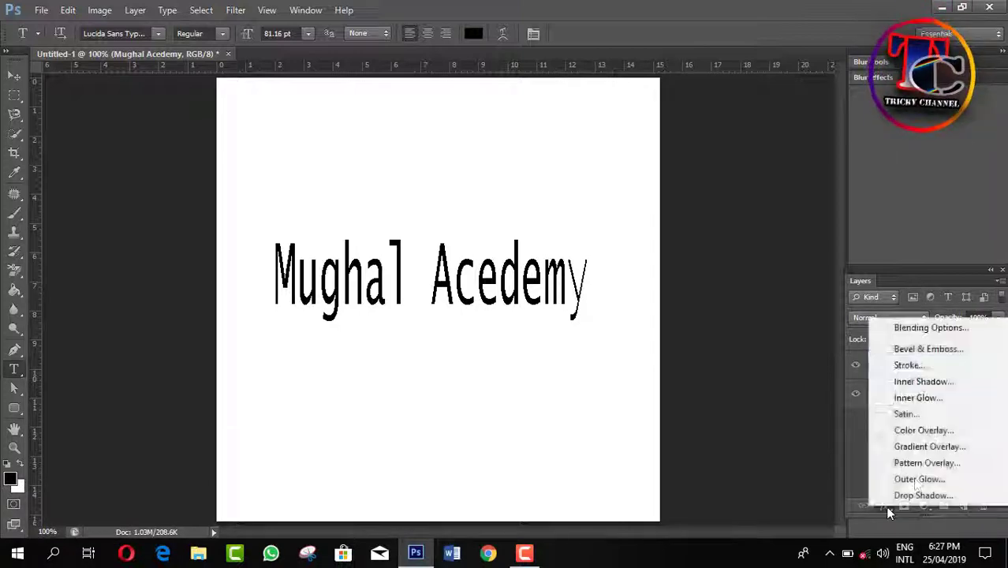
left_click(919, 334)
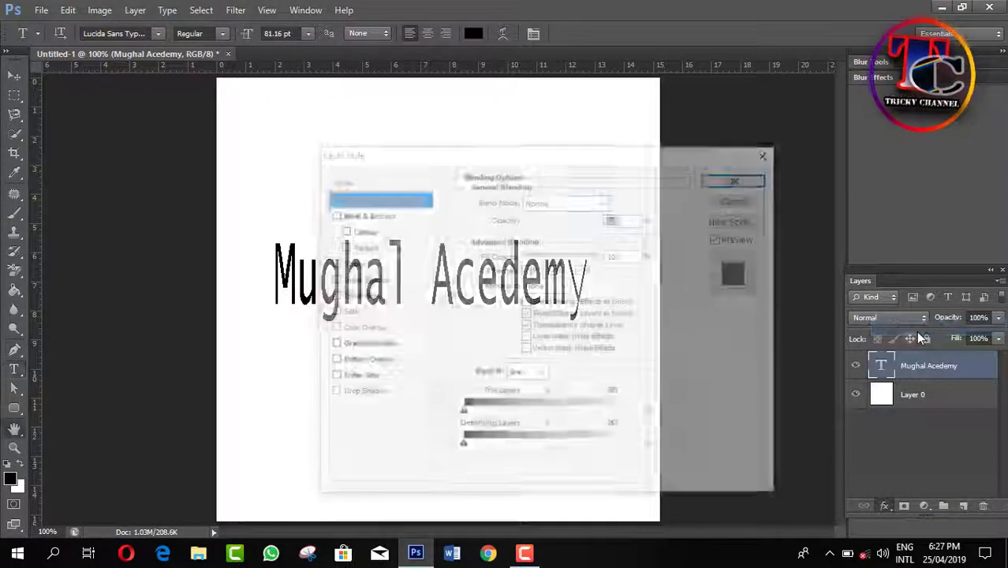
left_click_drag(596, 163, 751, 104)
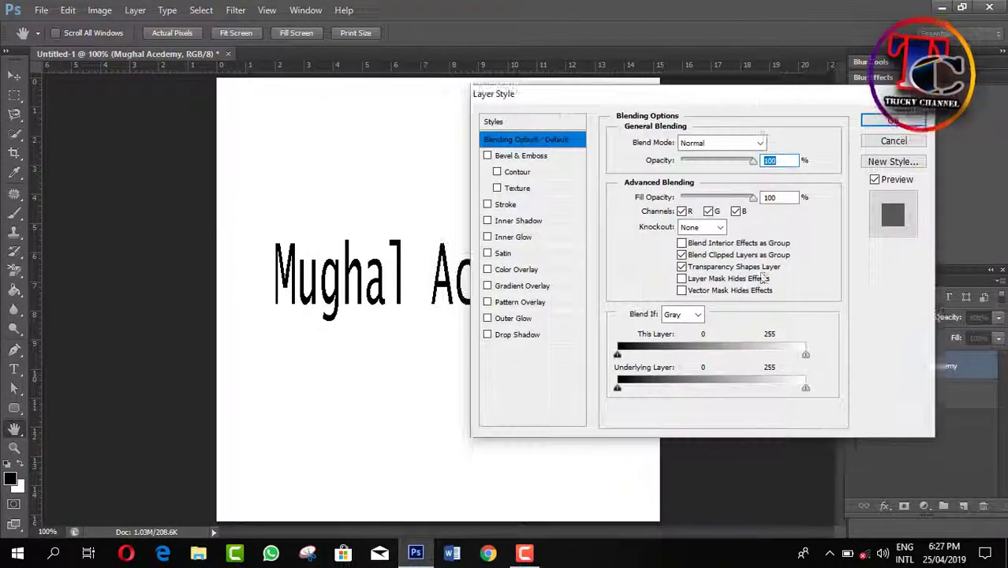
left_click(507, 204)
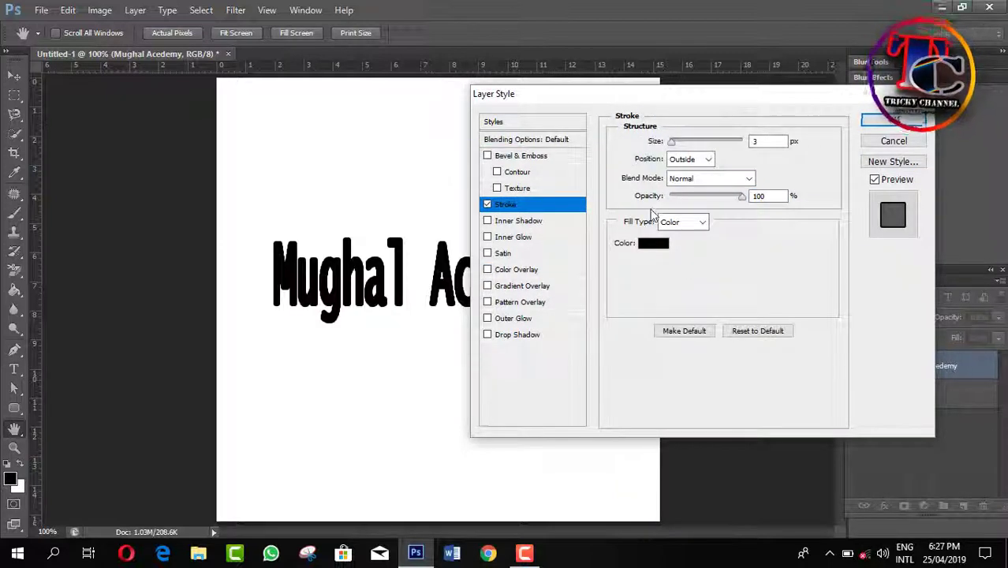
left_click(486, 204)
left_click(487, 205)
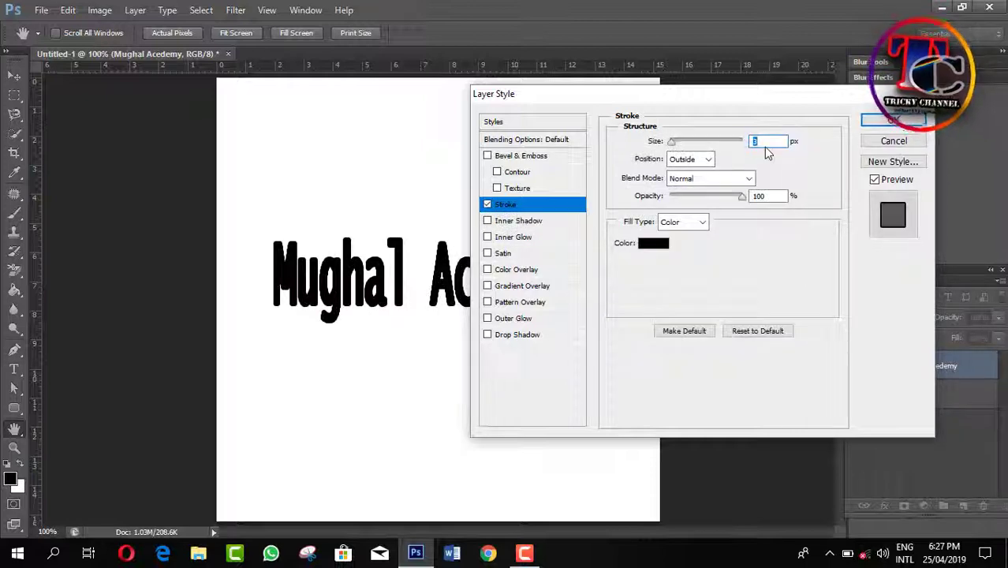
left_click_drag(670, 142, 672, 146)
Step: Set the text's stroke color to bright red and increase its size to 5 px
left_click(653, 243)
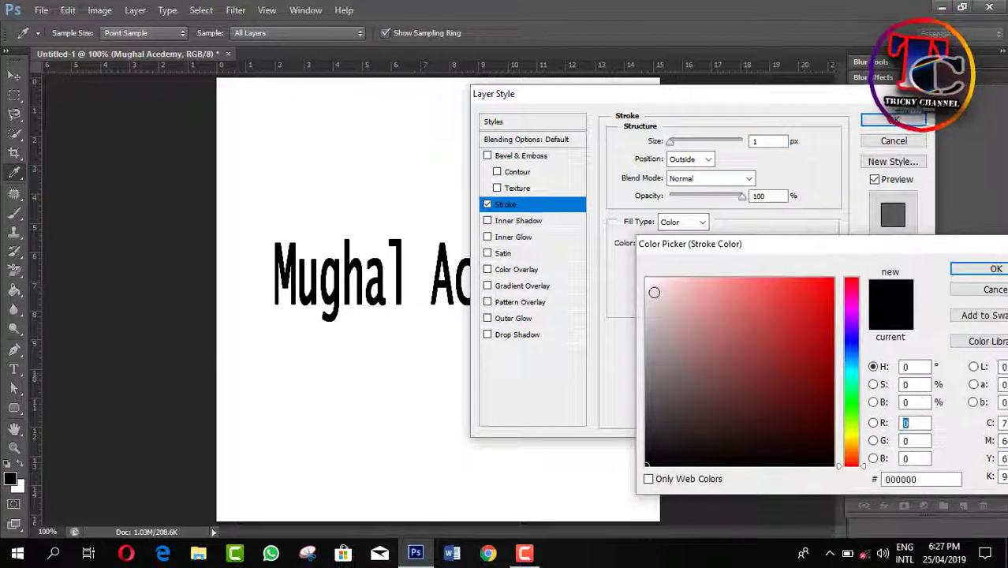
left_click(654, 291)
left_click(819, 295)
left_click(995, 269)
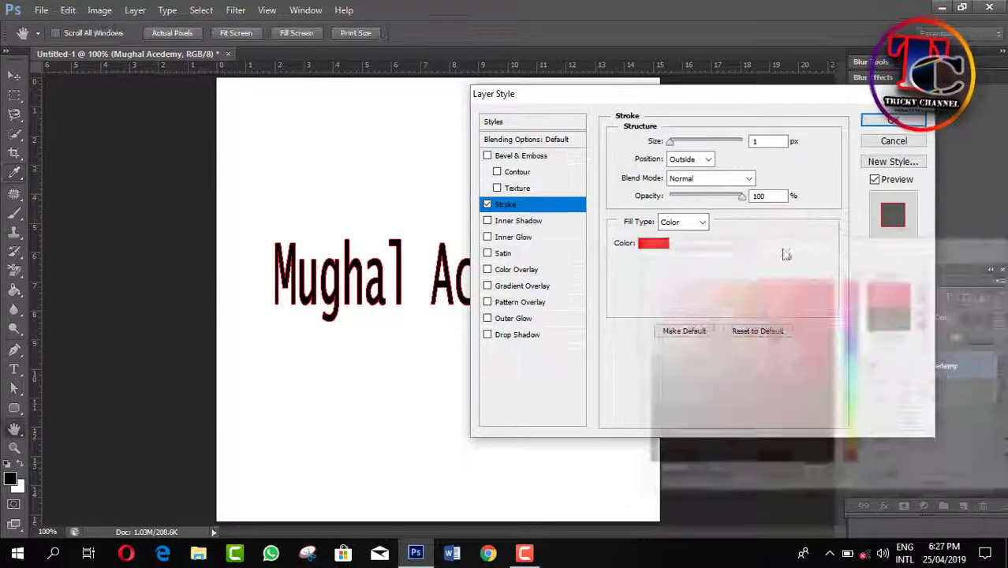
mouse_move(670, 142)
left_mouse_down()
mouse_move(679, 148)
mouse_move(672, 140)
left_mouse_up()
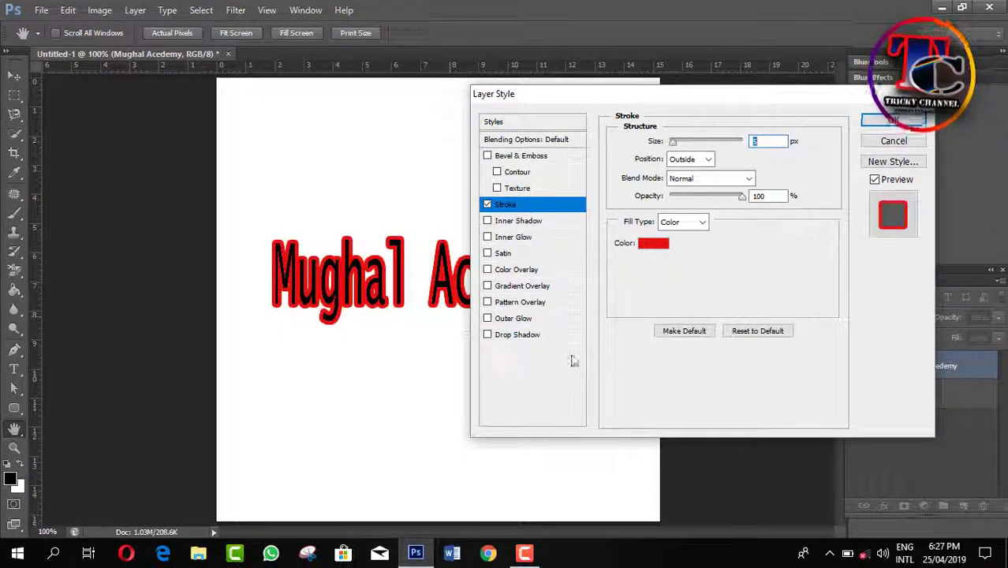
Step: Add a Color Overlay to the text in a near-white color
left_click(517, 270)
left_click(774, 143)
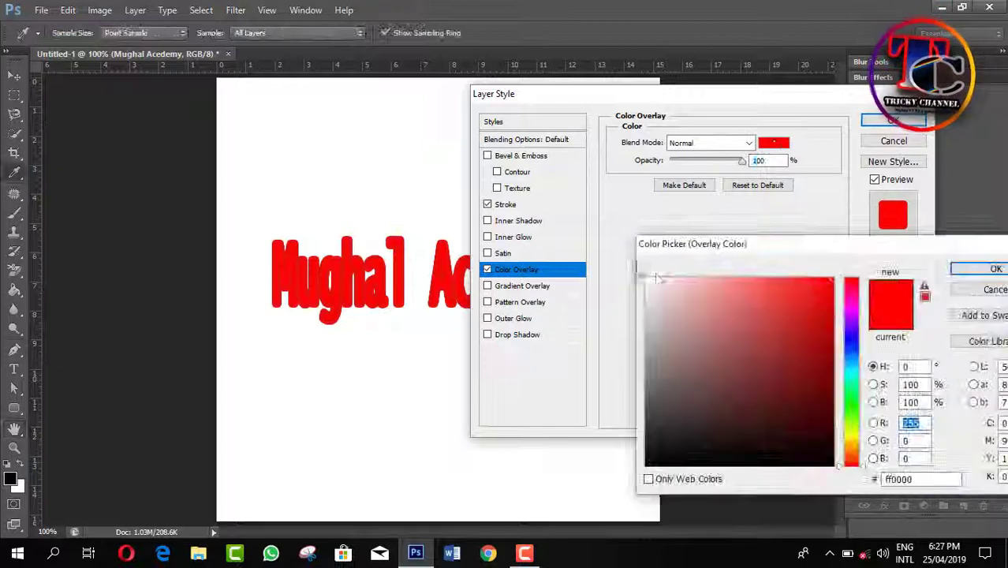
left_click(651, 284)
left_click(979, 270)
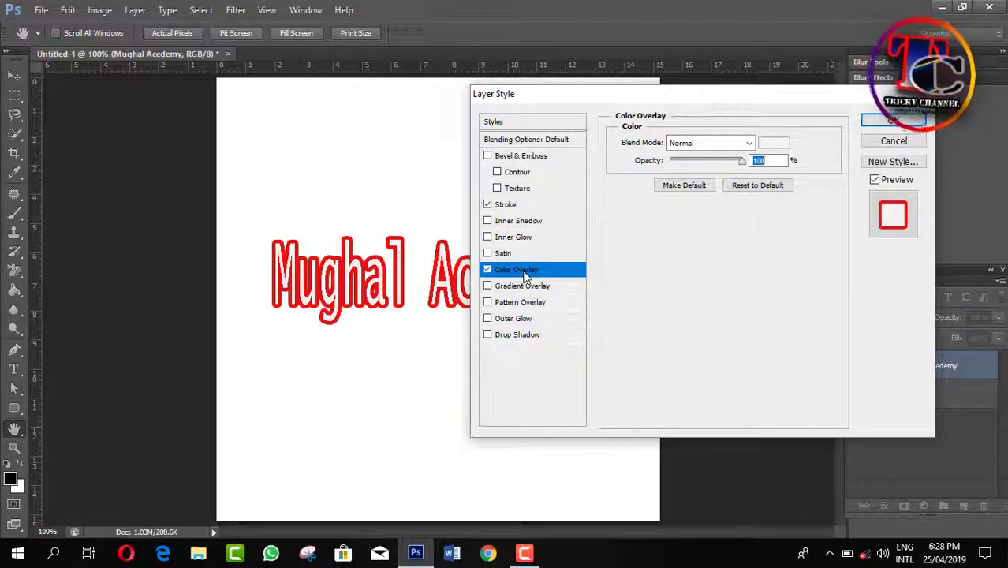
Step: Leave Gradient Overlay disabled, add a Pattern Overlay using the custom tiger stripes pattern, and apply the layer style
left_click(527, 287)
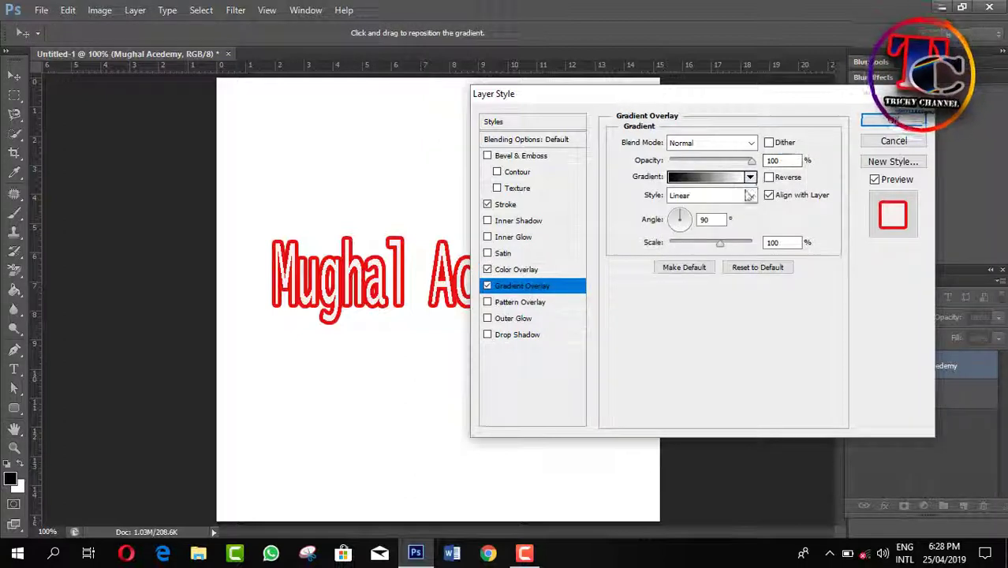
left_click(487, 286)
left_click(518, 303)
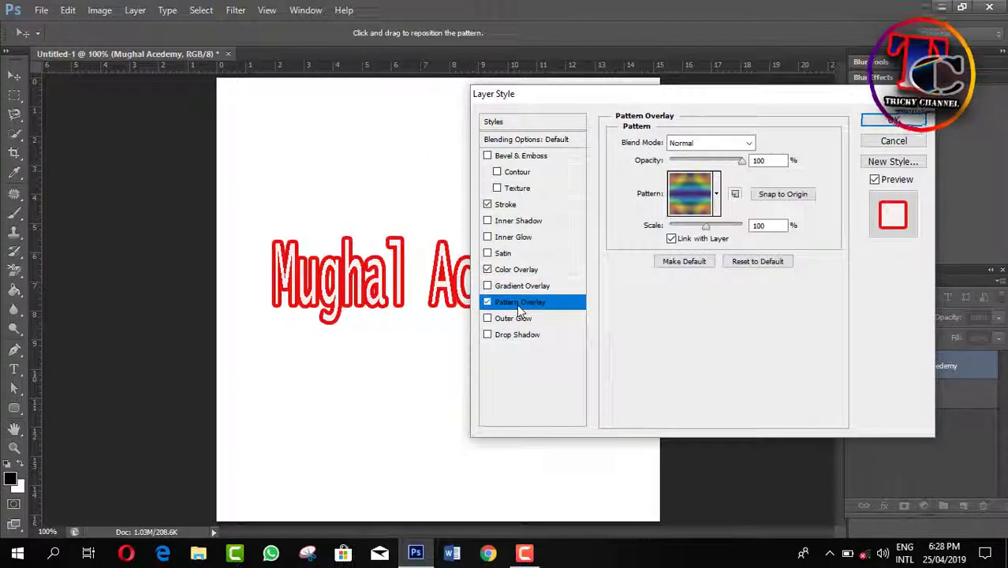
left_click(717, 193)
left_click(692, 286)
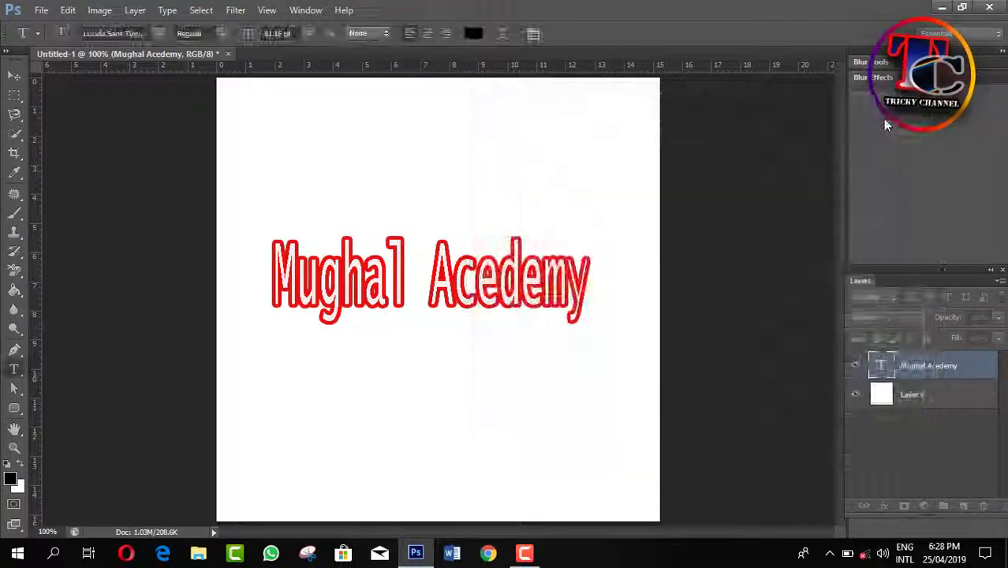
left_click(887, 120)
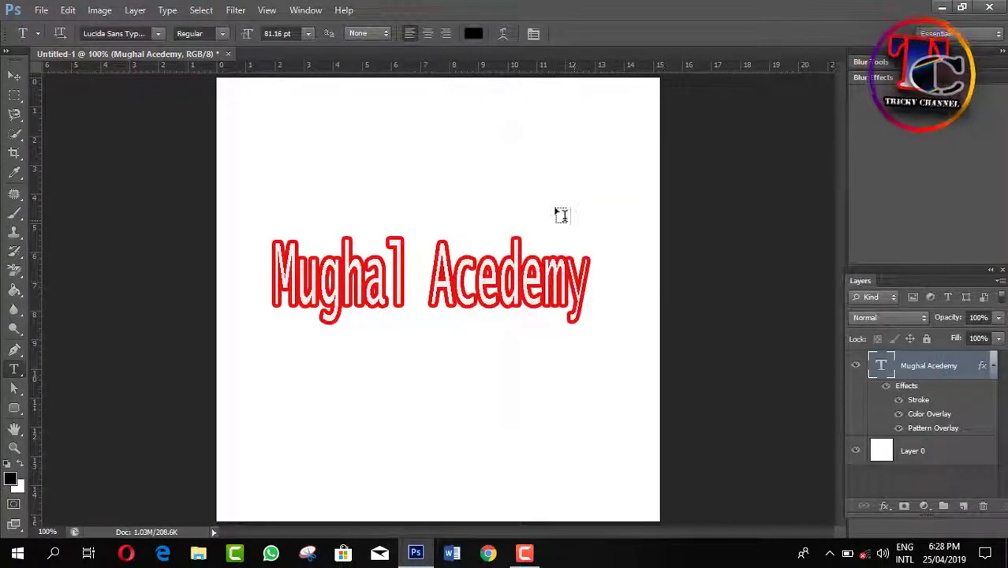
Step: Reselect the tiger stripes pattern in the text's Pattern Overlay, enlarge the pattern scale, and apply the style
left_click(884, 506)
left_click(927, 460)
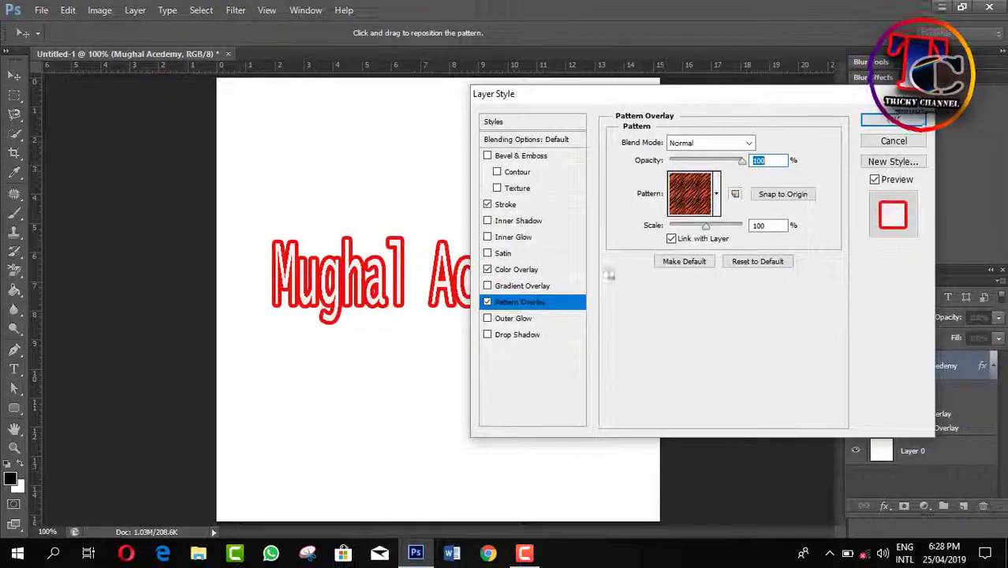
left_click(513, 269)
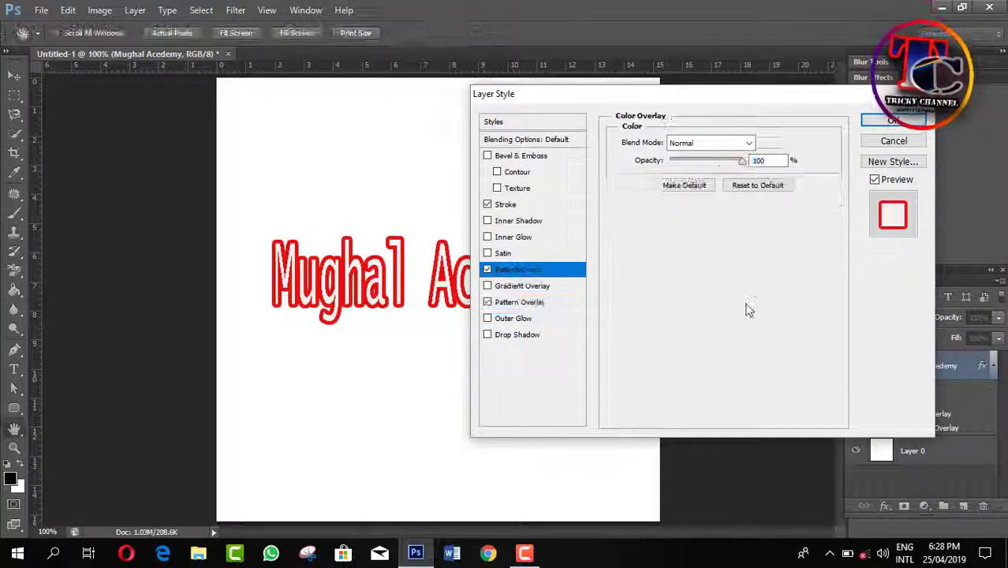
left_click(521, 303)
left_click(717, 196)
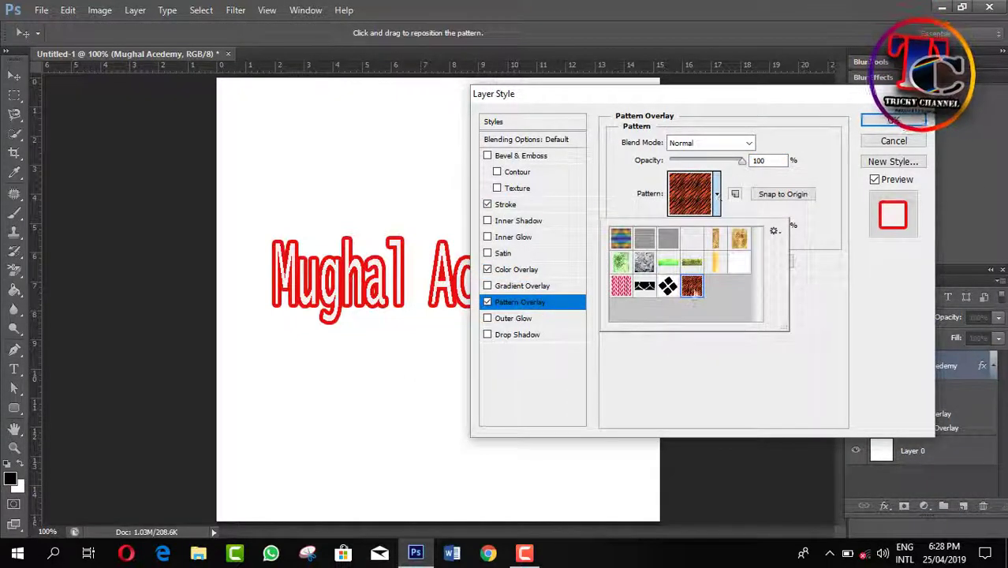
double_click(692, 287)
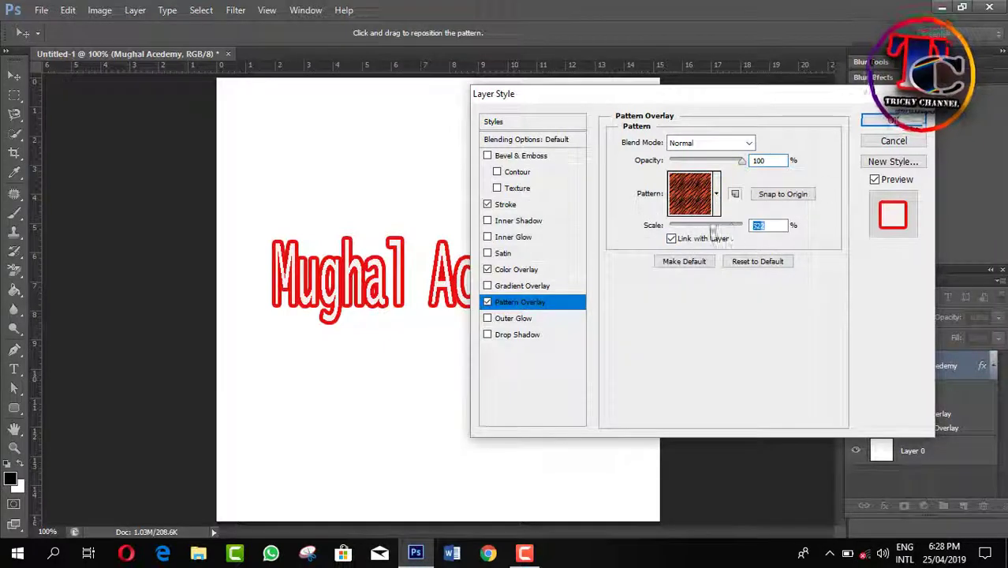
left_click(892, 120)
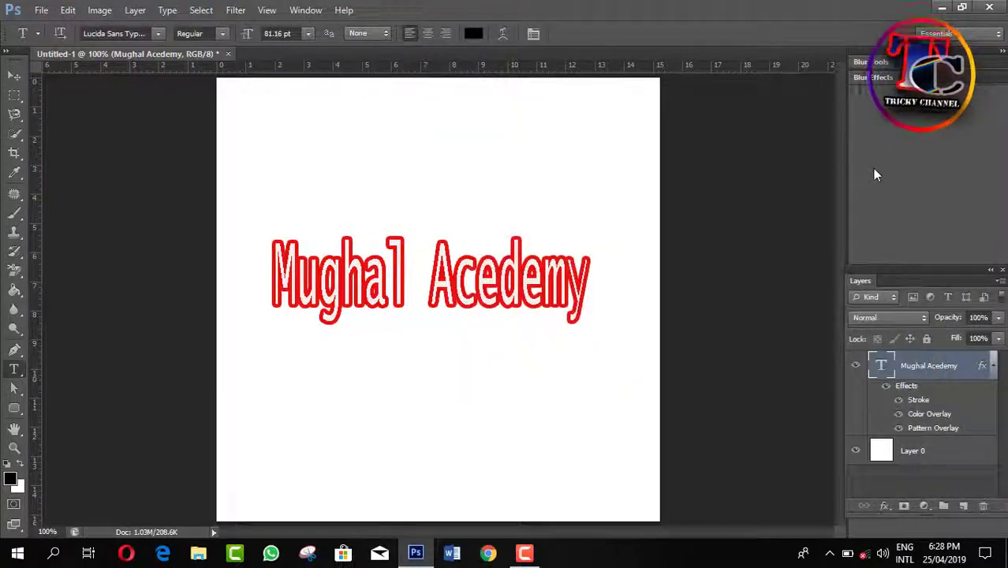
left_click(525, 554)
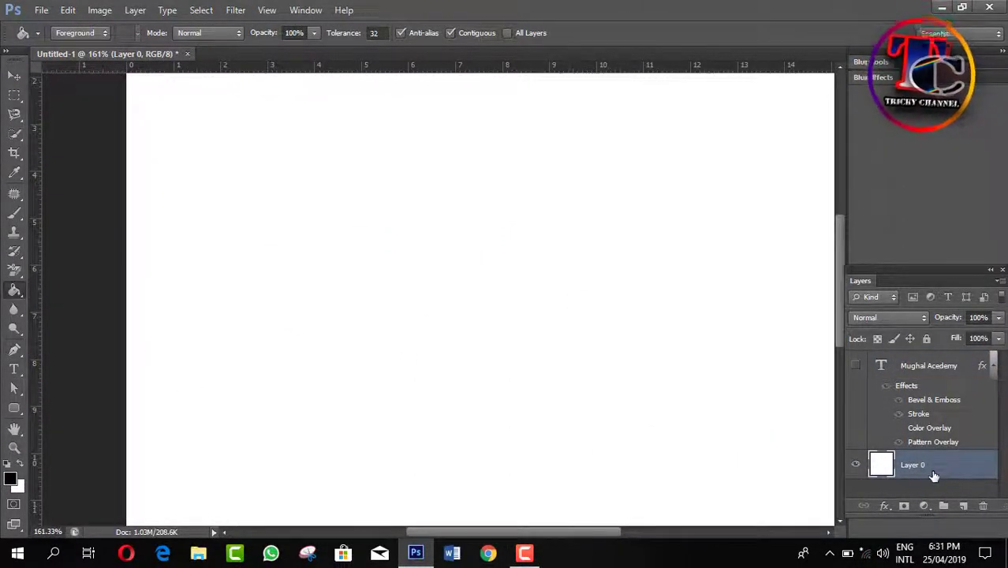
Step: Switch to the Gradient Tool and open its gradient for editing, looking through the available presets
right_click(14, 291)
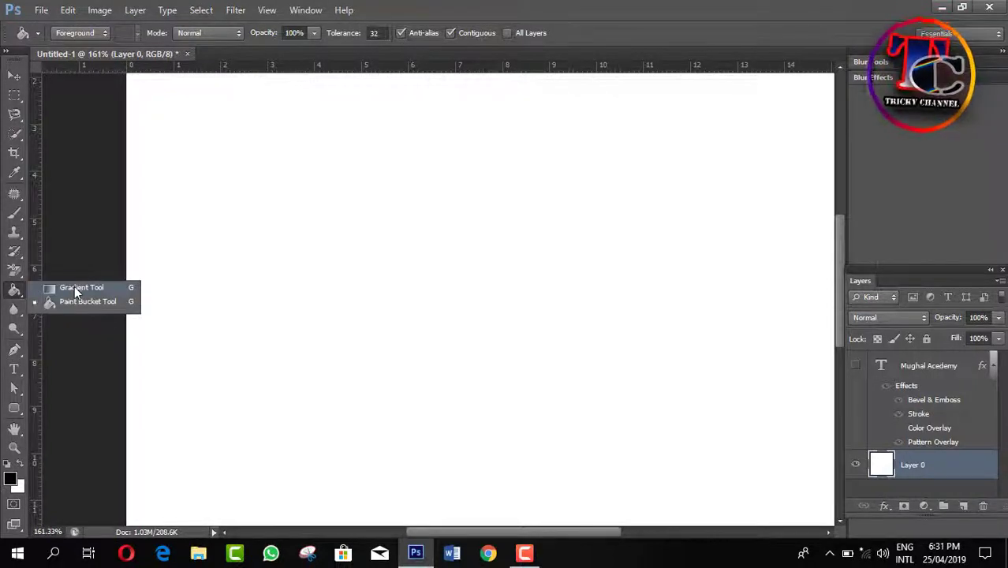
left_click(74, 289)
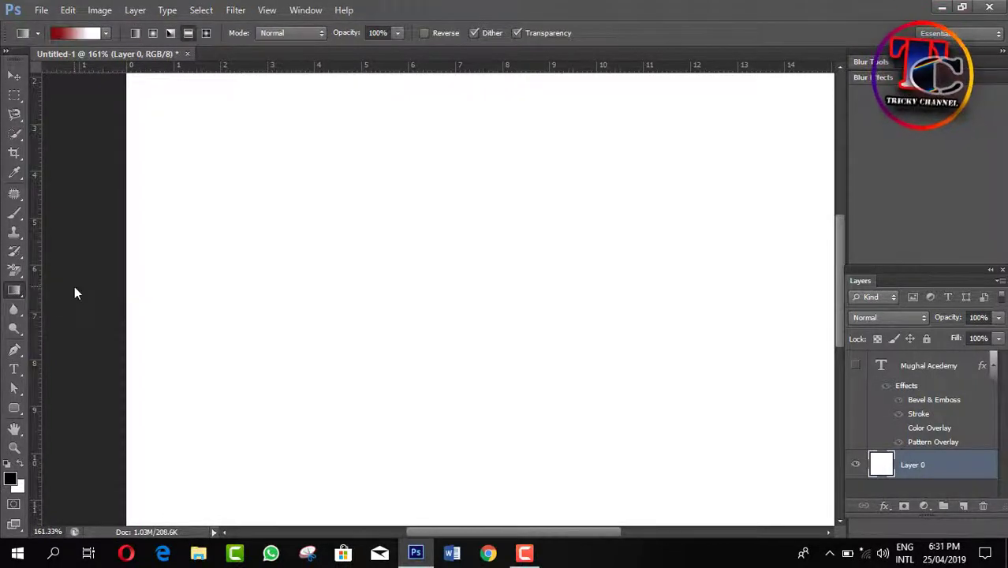
left_click(79, 34)
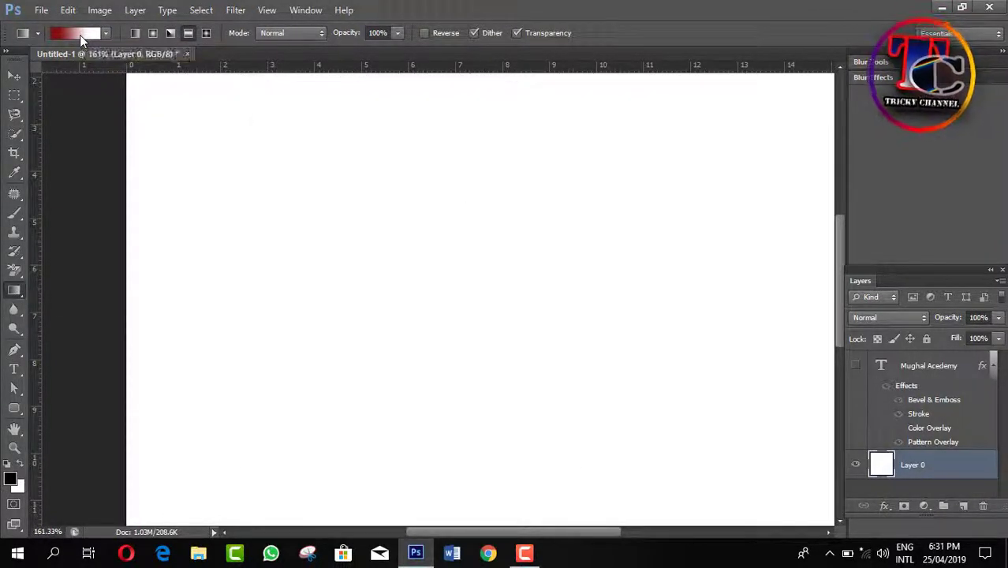
scroll(408, 212, "down", 5)
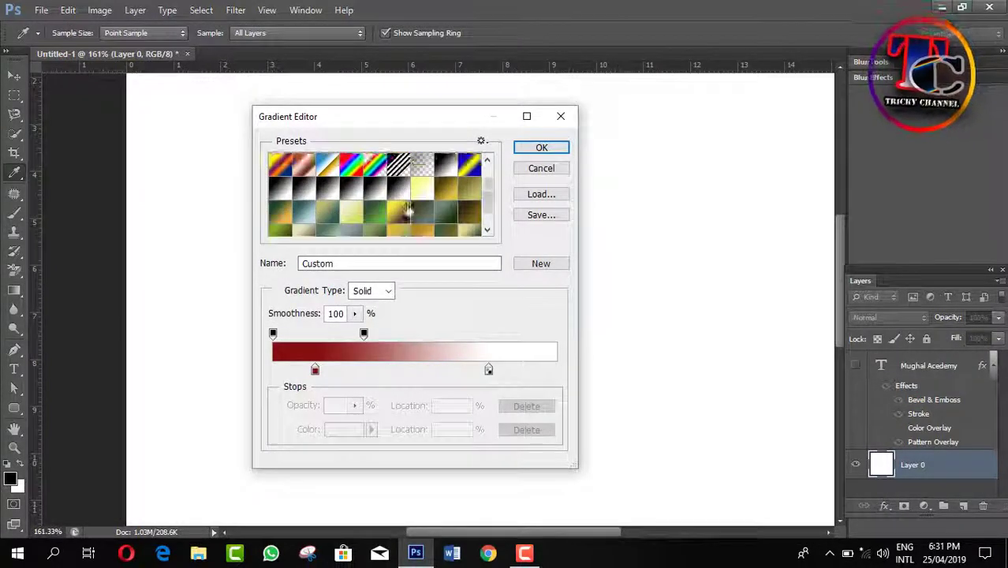
scroll(407, 211, "up", 5)
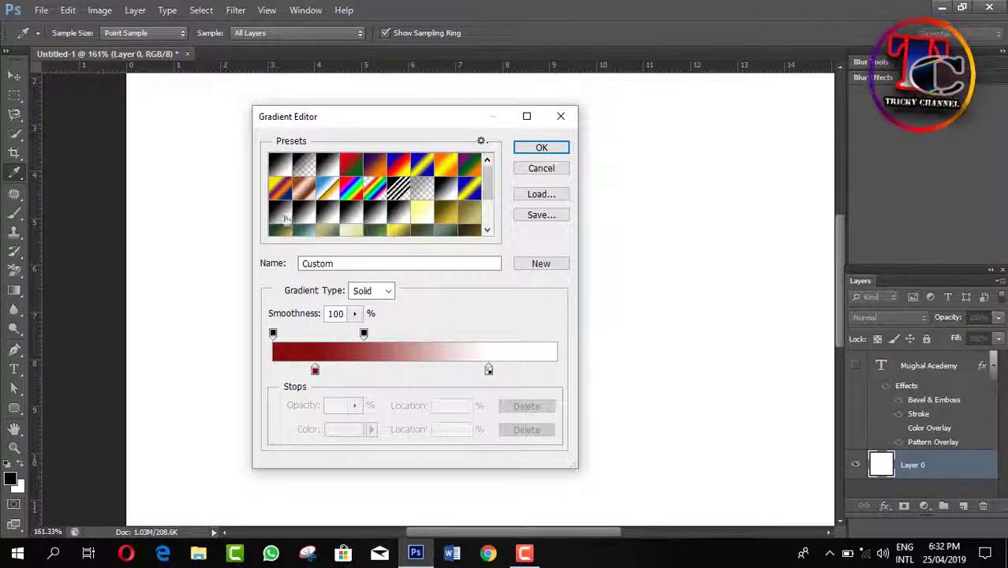
scroll(371, 217, "down", 10)
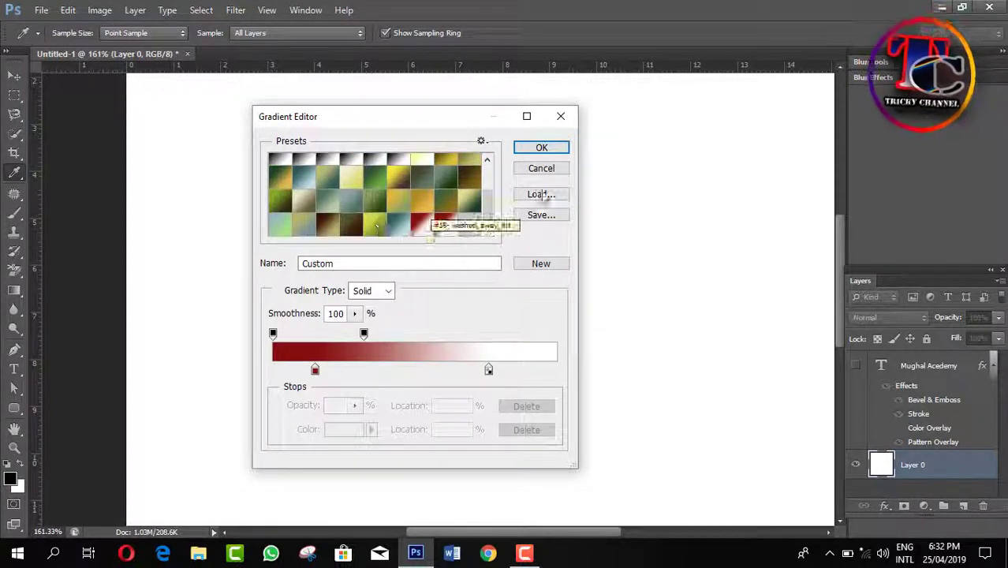
Step: Try several gradient presets, including Red, Green and my graeint, and choose #07- washed_away_art
left_click(372, 205)
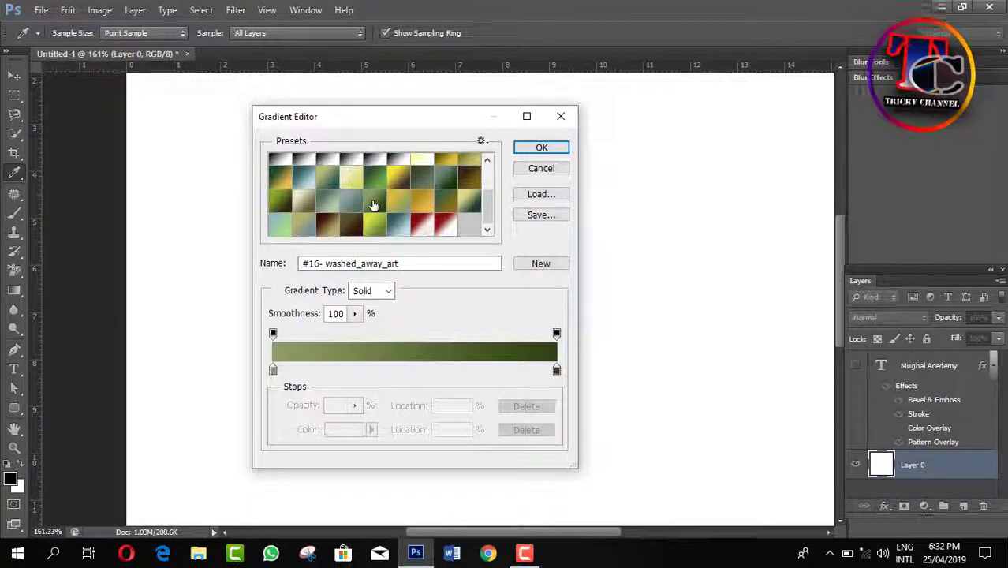
left_click(341, 204)
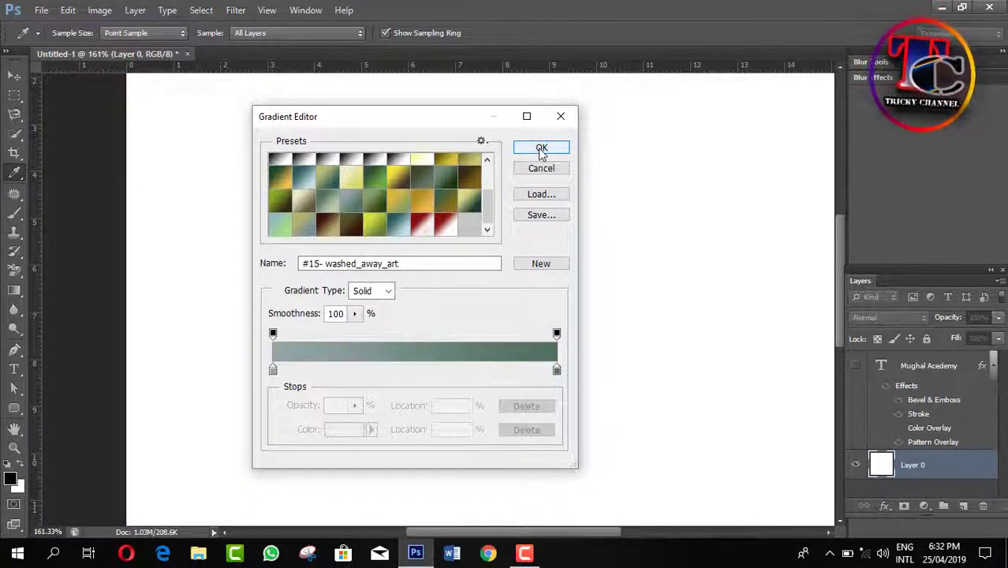
left_click(420, 226)
scroll(418, 205, "up", 10)
left_click(353, 167)
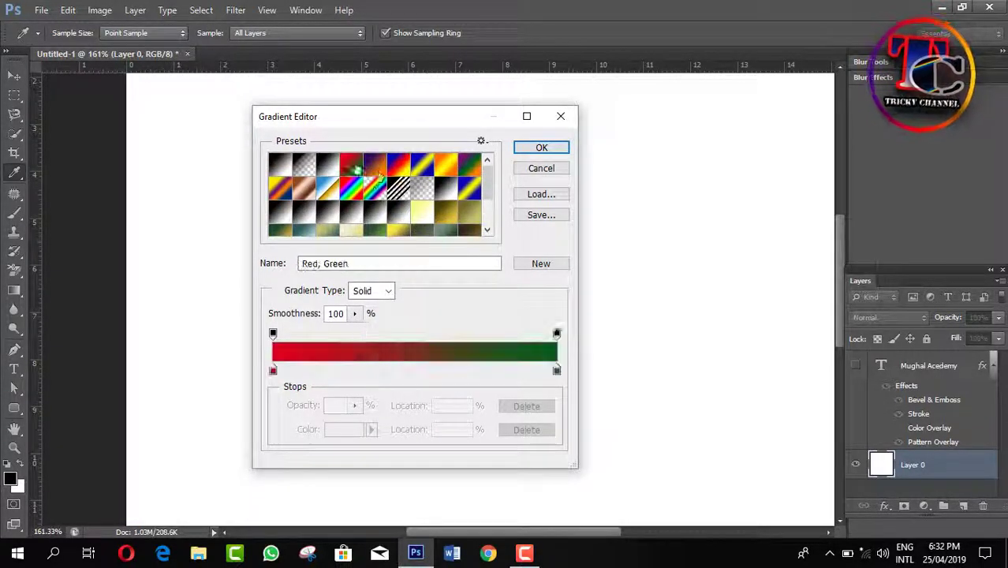
scroll(430, 233, "down", 5)
left_click(444, 226)
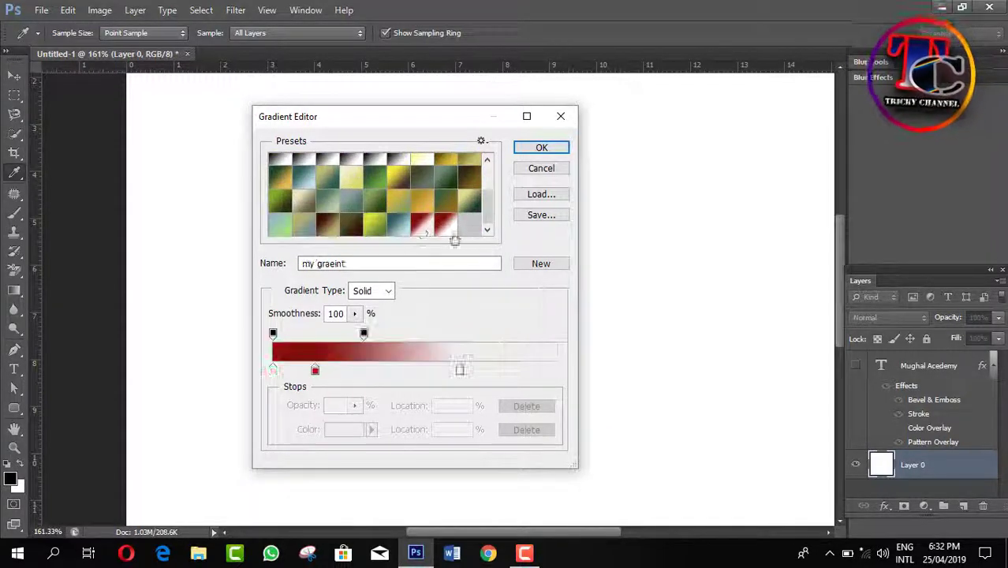
left_click(380, 175)
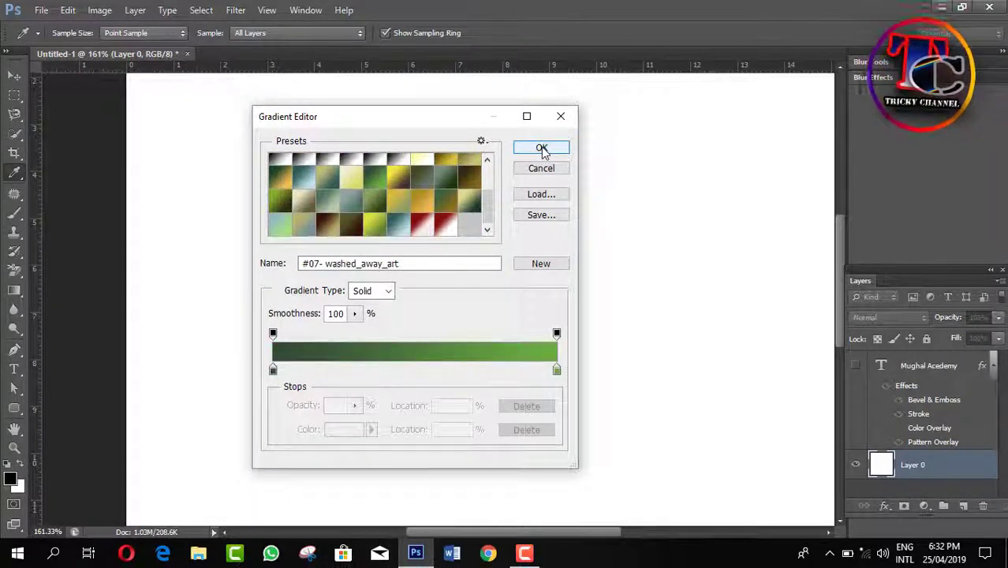
Step: Add a black color stop near the gradient's dark end and move both opacity stops inward, the right one to 68%
mouse_move(557, 370)
left_mouse_down()
mouse_move(533, 370)
mouse_move(557, 371)
left_mouse_up()
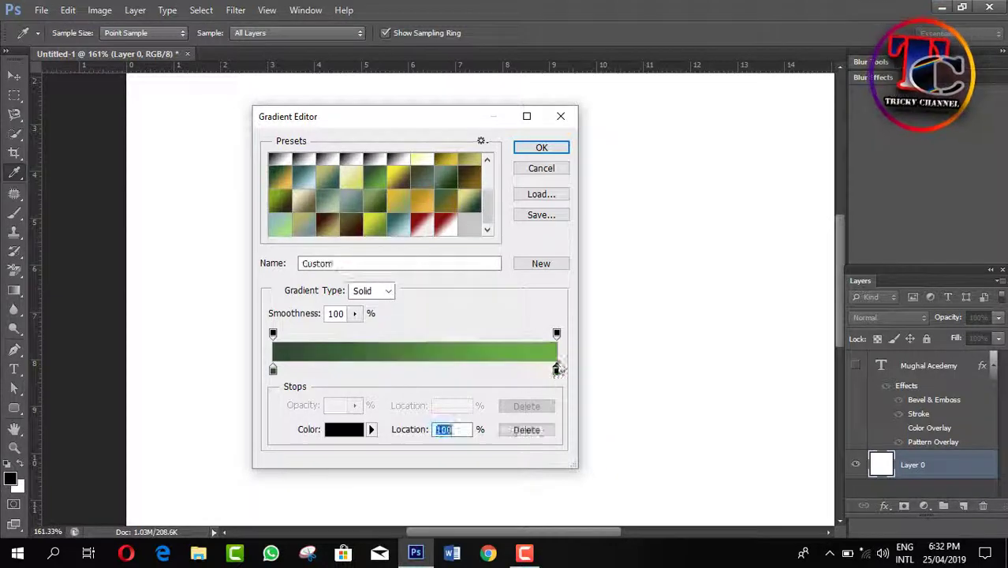
left_click_drag(547, 336, 466, 334)
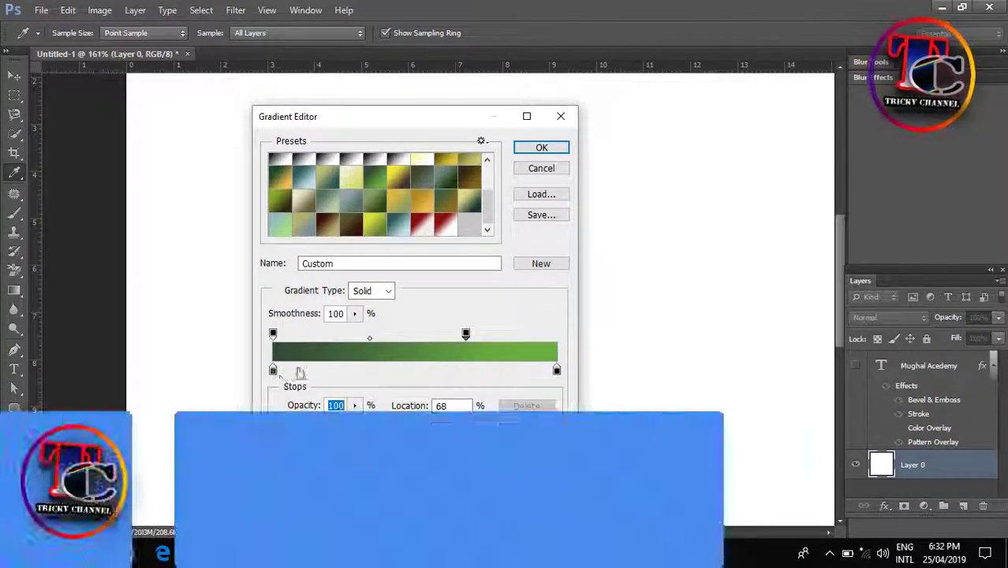
left_click(386, 369)
left_click_drag(388, 369, 339, 370)
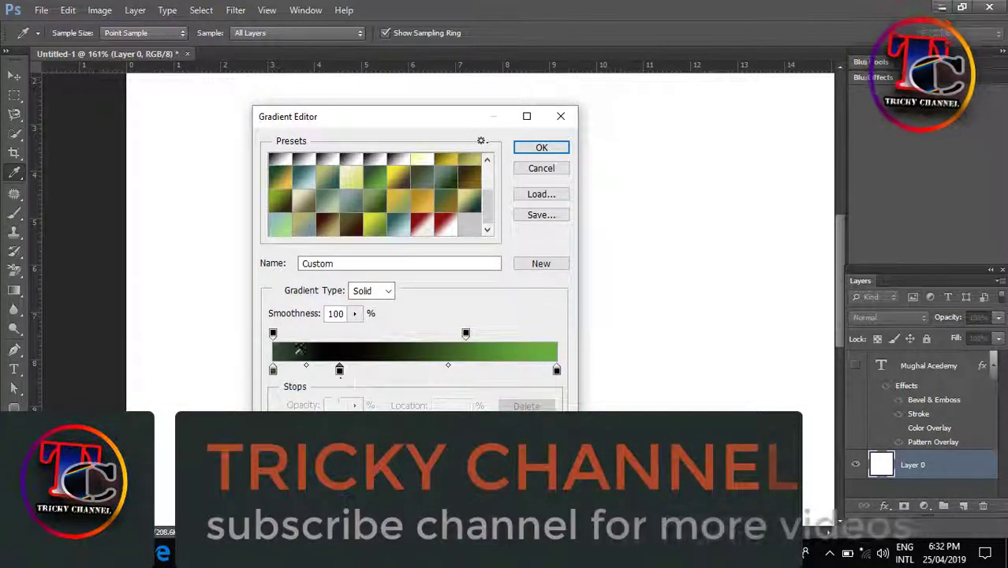
left_click_drag(314, 337, 345, 335)
left_click_drag(339, 369, 306, 369)
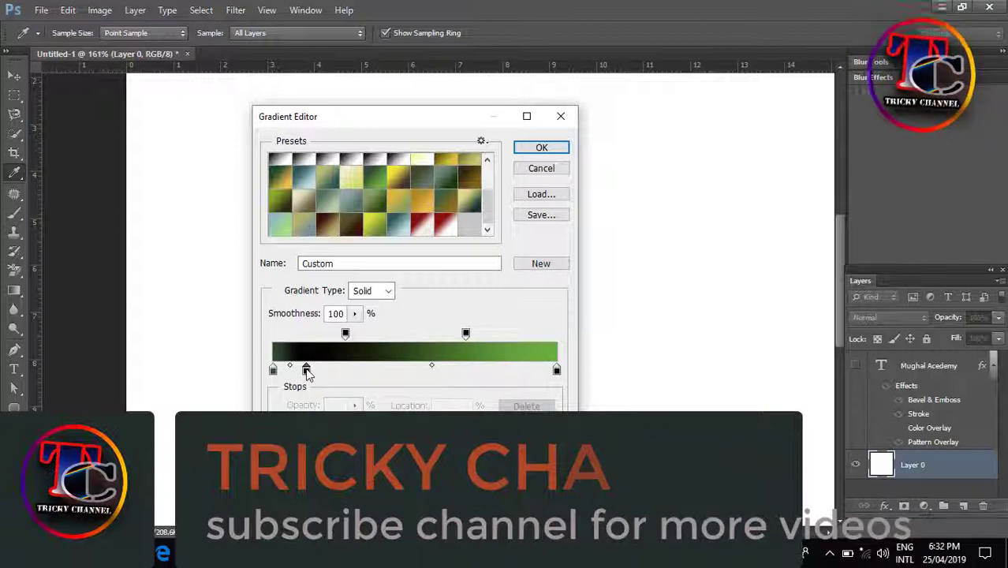
Step: Add a green color stop before the black end, move the right opacity stop to 79%, and fill Layer 0 diagonally with the gradient
left_click(529, 369)
left_click_drag(465, 334, 498, 334)
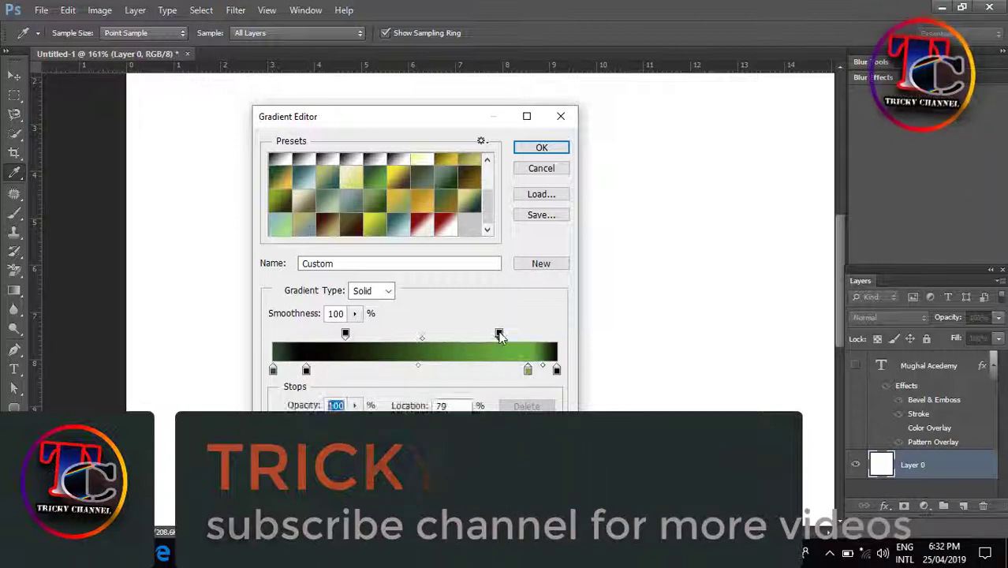
left_click(557, 369)
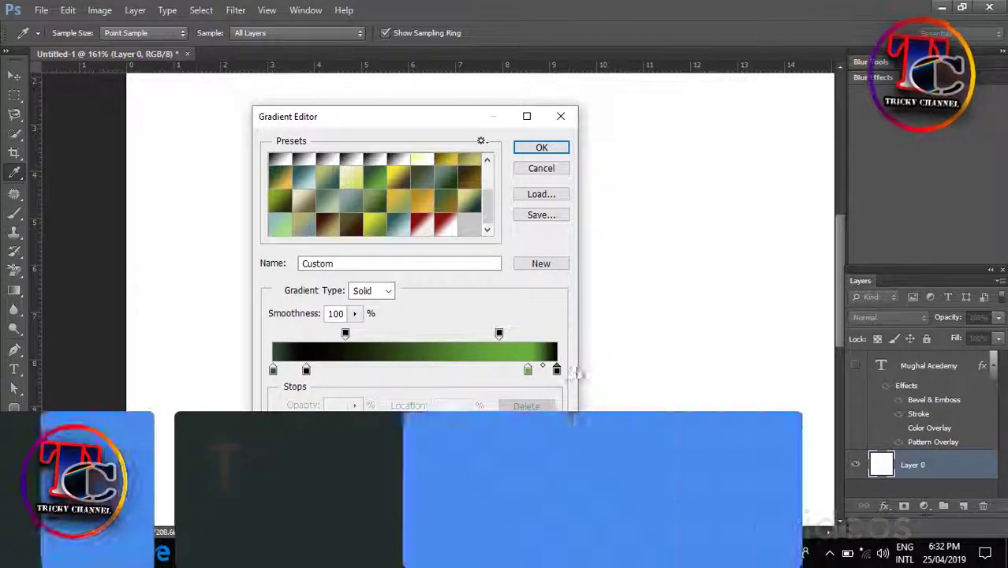
left_click(542, 150)
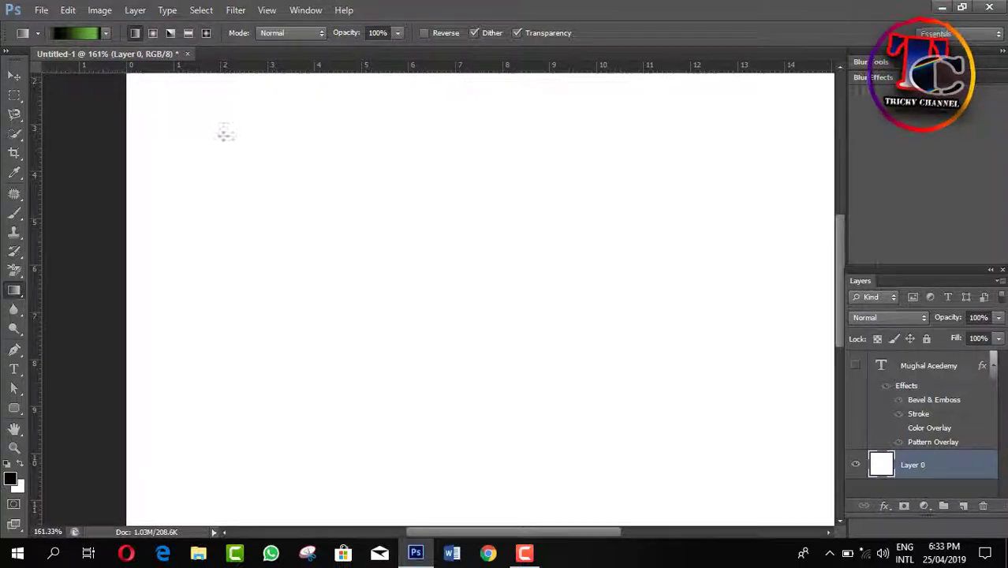
left_click_drag(156, 100, 703, 430)
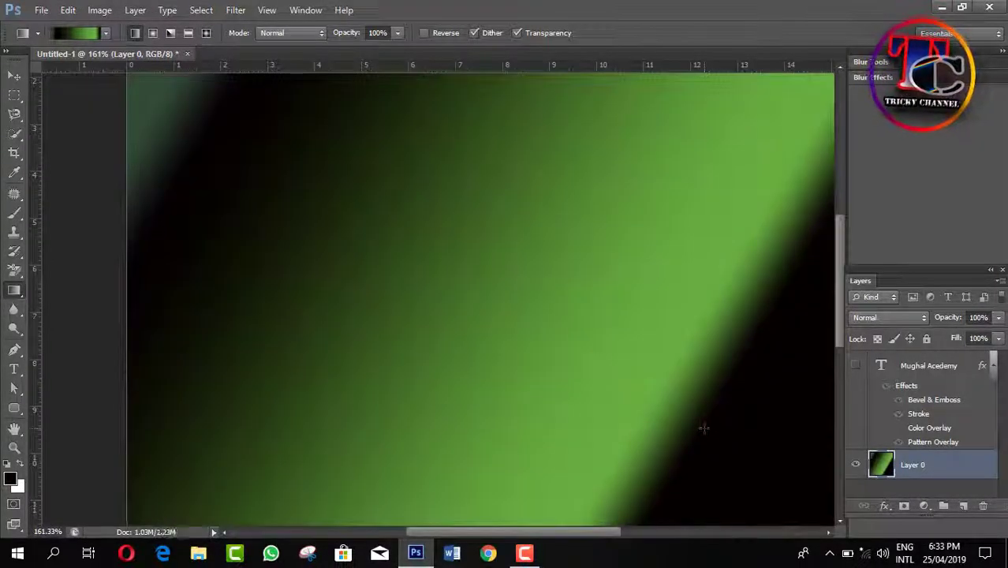
Step: Choose the plain dark-green to bright-green preset and refill Layer 0 with it along a diagonal
left_click(105, 33)
double_click(214, 118)
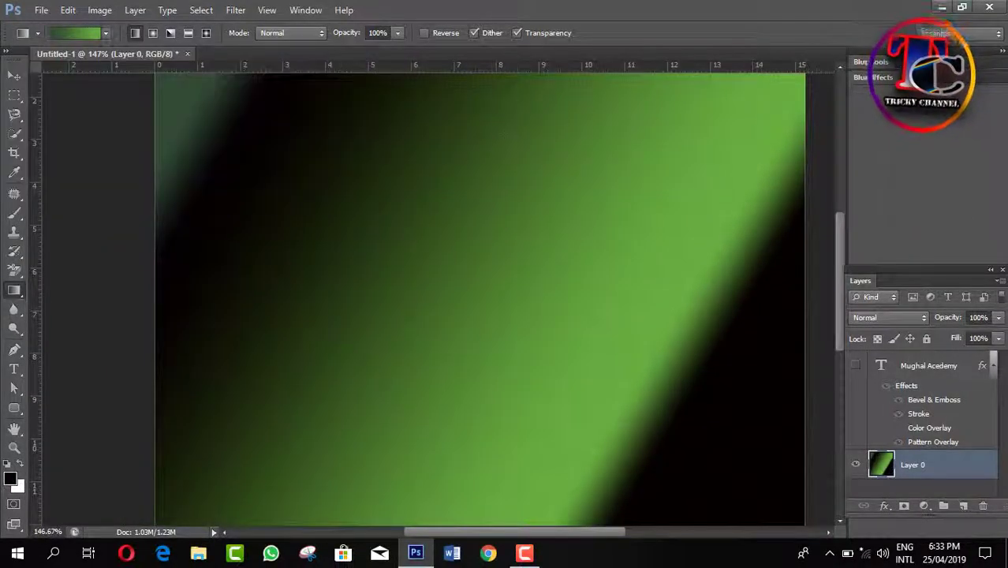
left_click_drag(203, 101, 323, 175)
Step: Toggle the Mughal Acedemy text layer's visibility several times over the green background and leave it shown
scroll(647, 366, "up", 2)
scroll(640, 360, "down", 7)
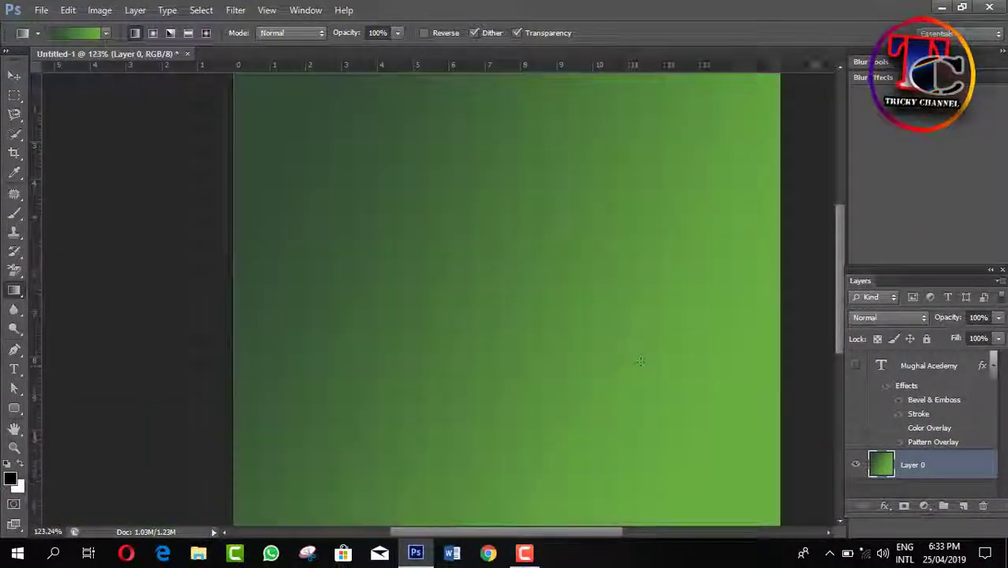
scroll(640, 361, "up", 1)
left_click(857, 368)
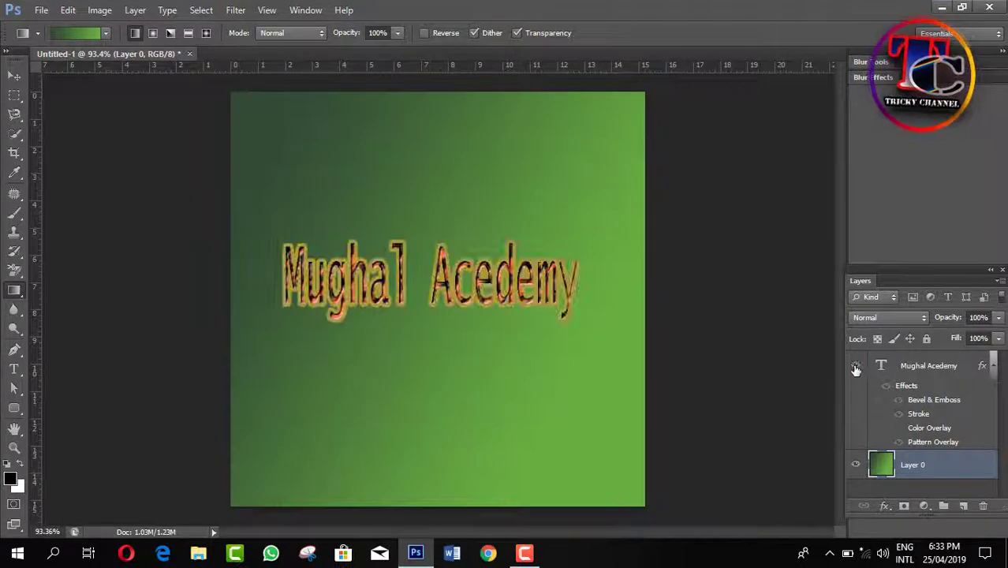
left_click(857, 368)
left_click(856, 367)
left_click(856, 367)
left_click(855, 368)
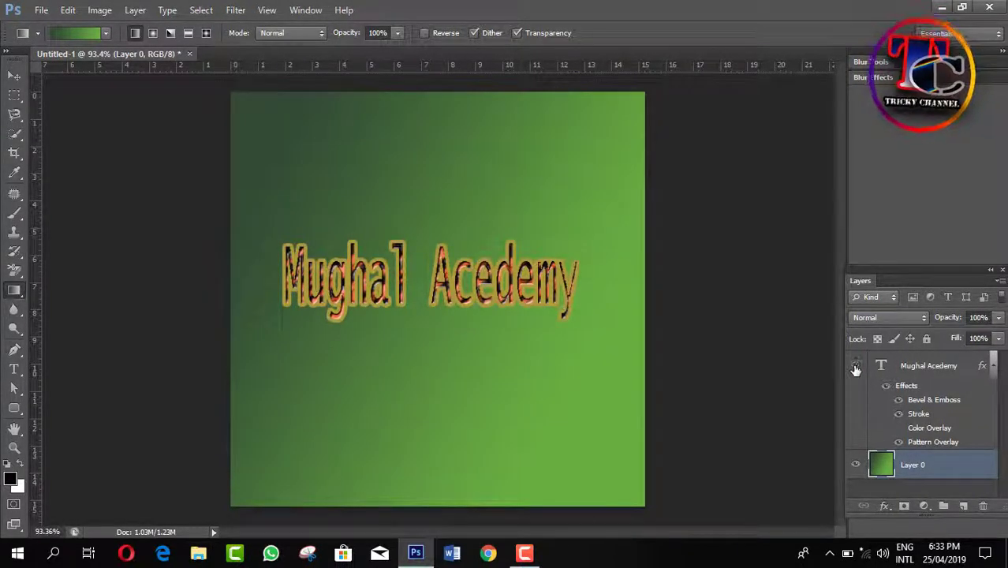
left_click(855, 368)
left_click(856, 367)
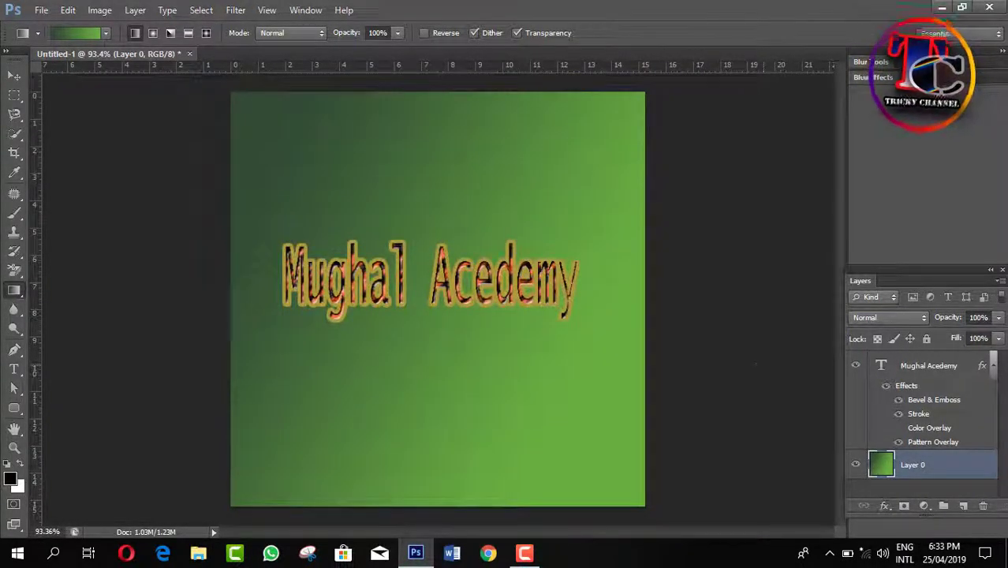
Step: Add a Drop Shadow to the Mughal Acedemy text with angle -82°, distance 28 px, spread 33% and size 24 px
left_click(936, 368)
left_click(883, 505)
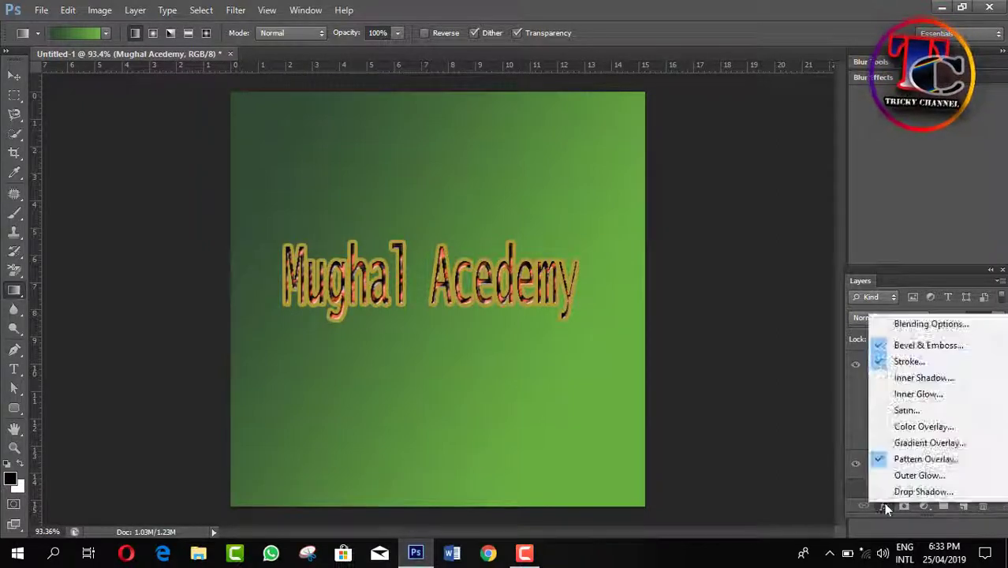
left_click(929, 322)
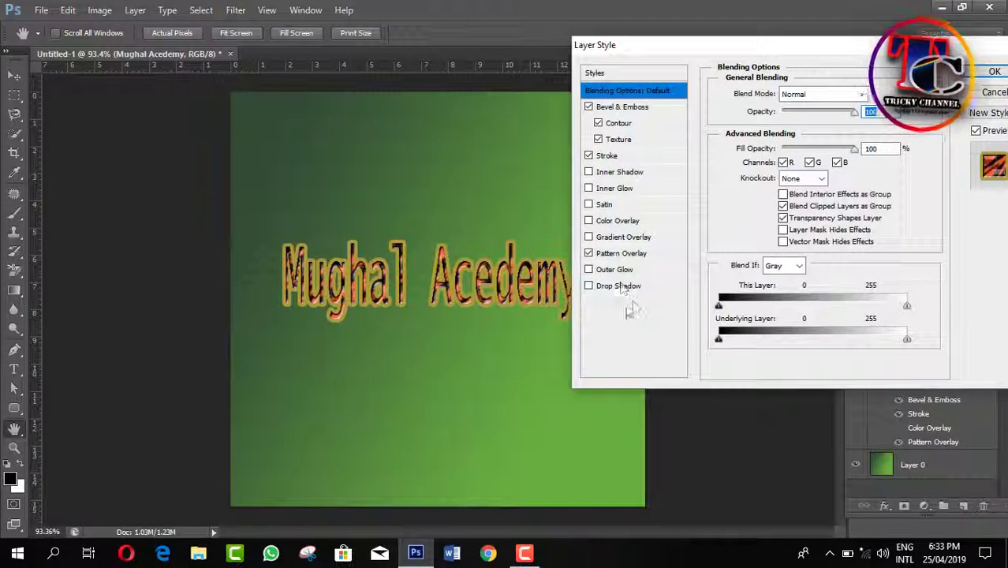
left_click(633, 289)
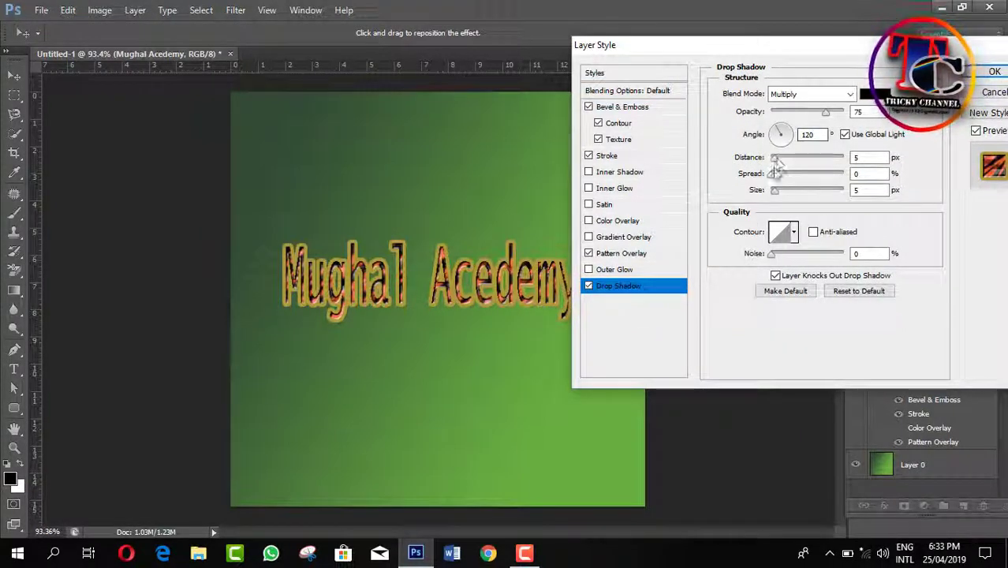
mouse_move(775, 161)
left_mouse_down()
mouse_move(796, 170)
mouse_move(782, 157)
mouse_move(792, 158)
mouse_move(788, 135)
mouse_move(785, 151)
left_mouse_up()
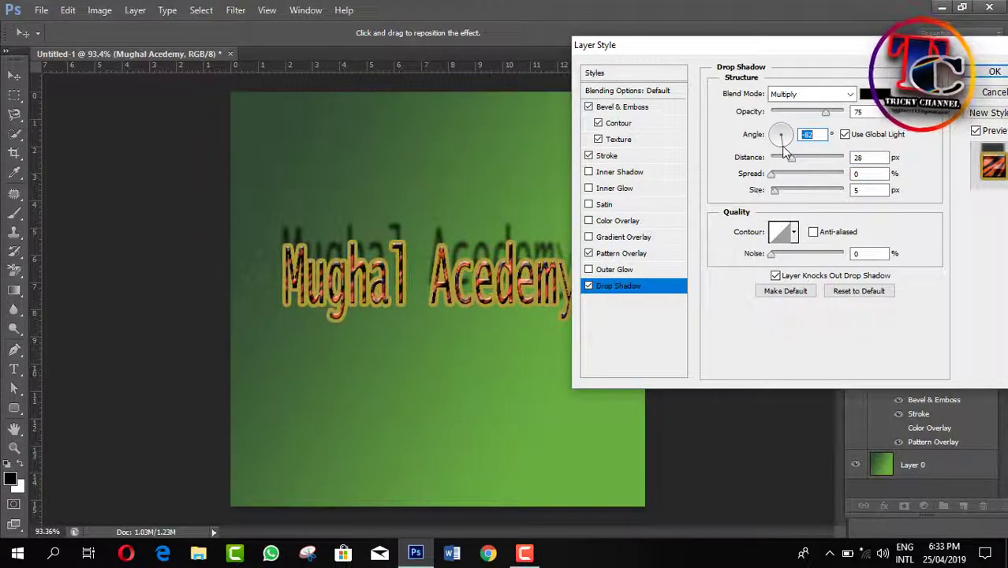
left_click_drag(775, 191, 788, 197)
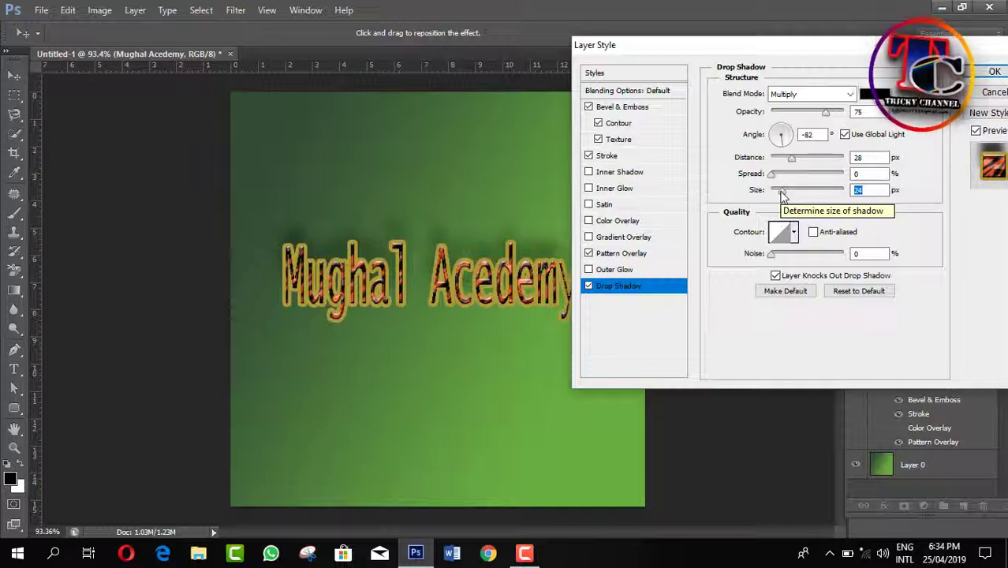
left_click_drag(772, 175, 794, 175)
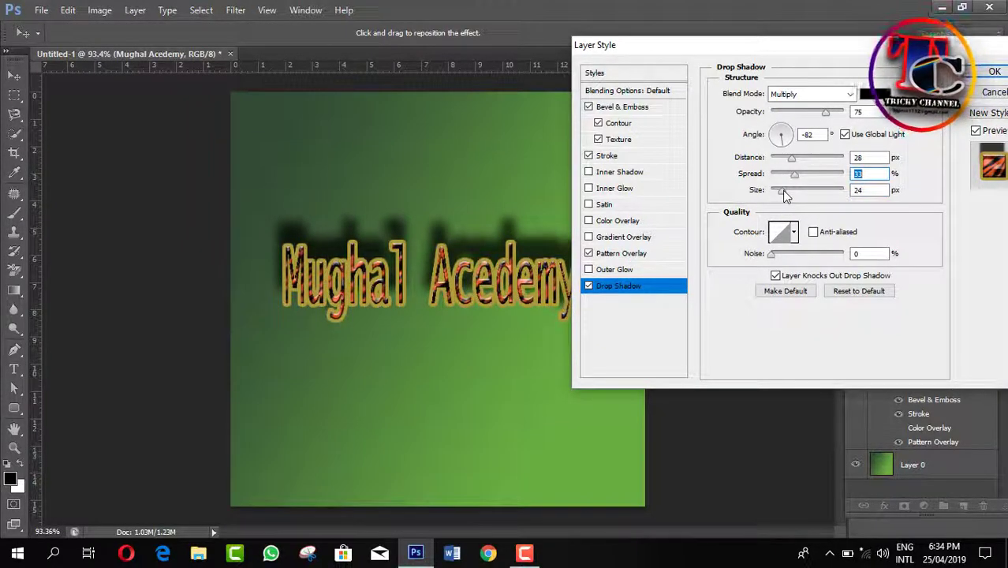
Step: Set the drop shadow's angle to 100° so it falls below the text, keeping the dialog clear of the lettering
left_click_drag(834, 52, 810, 301)
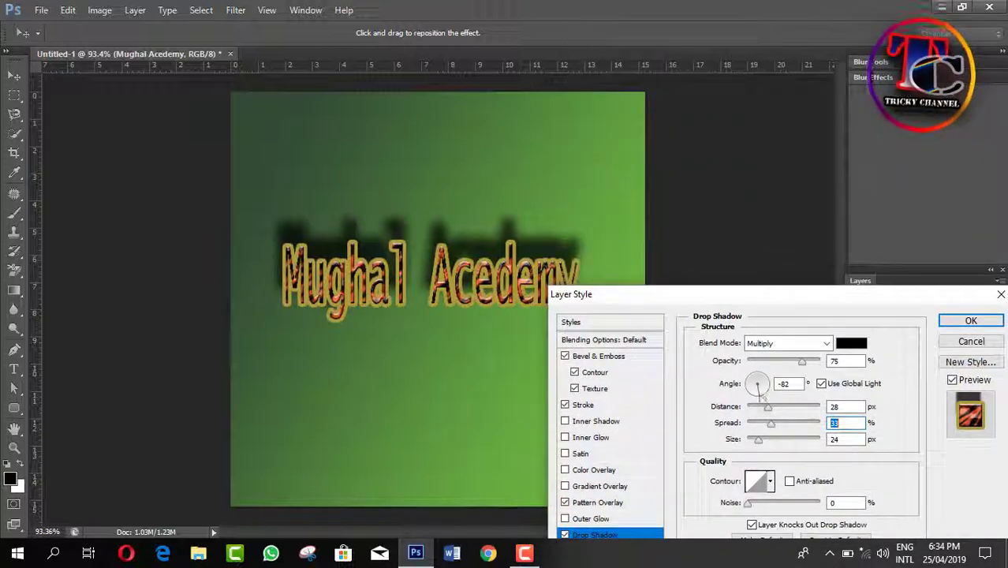
left_click_drag(757, 394, 756, 377)
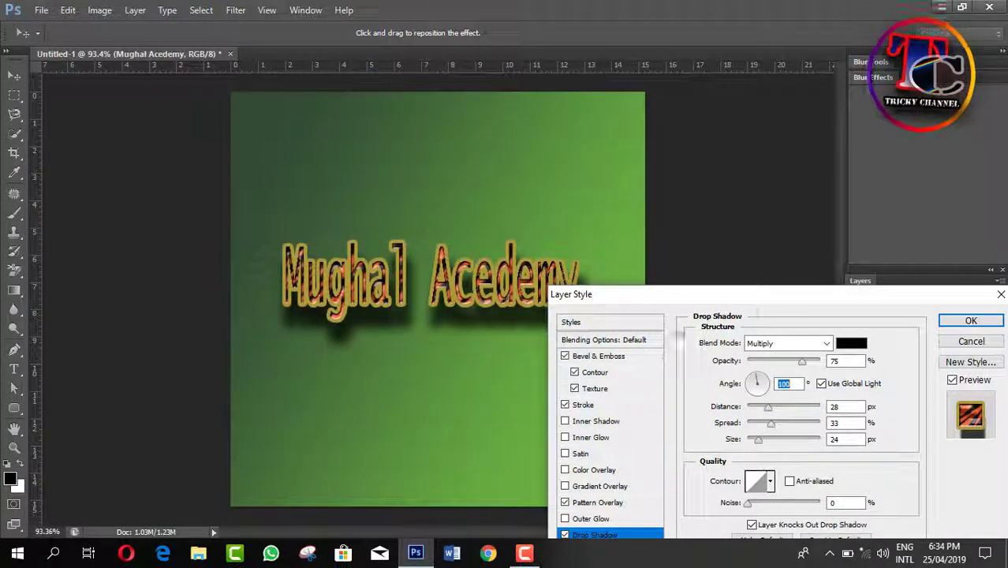
left_click_drag(753, 303, 783, 239)
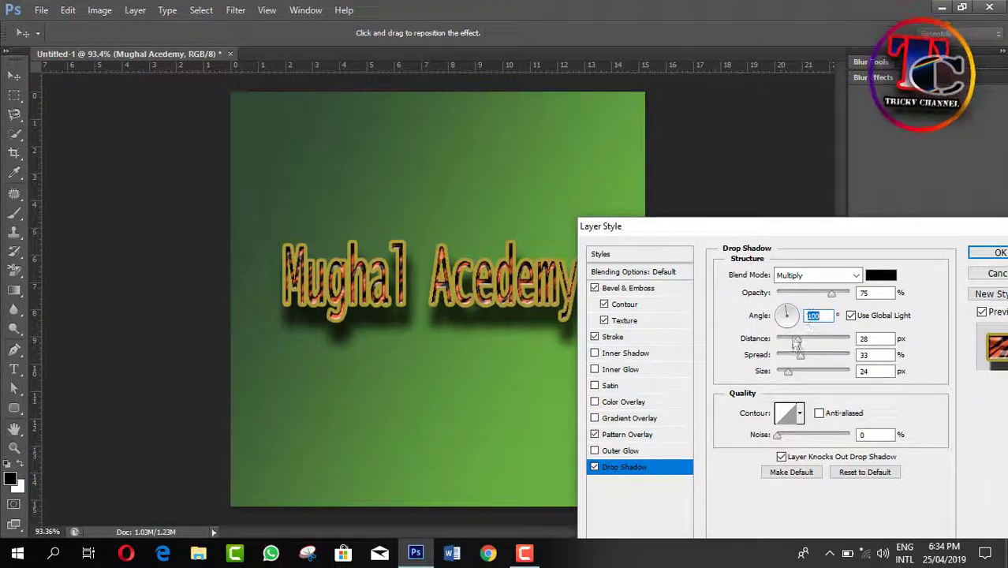
Step: Set the drop shadow's distance to 14 px, its spread to 42% and its size to 131 px
left_click_drag(809, 348, 785, 347)
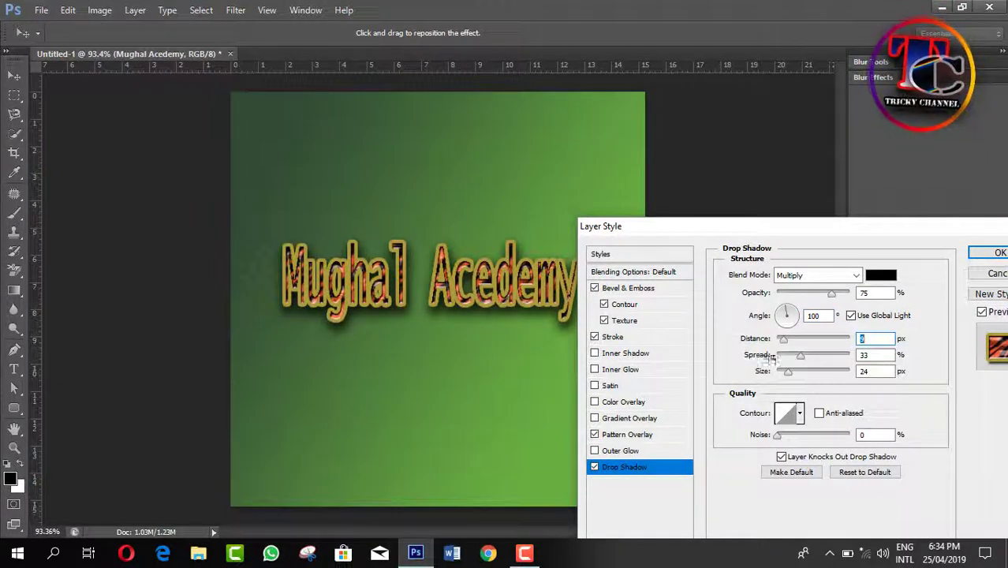
left_click_drag(788, 374, 848, 358)
left_click_drag(782, 339, 806, 355)
left_click(788, 355)
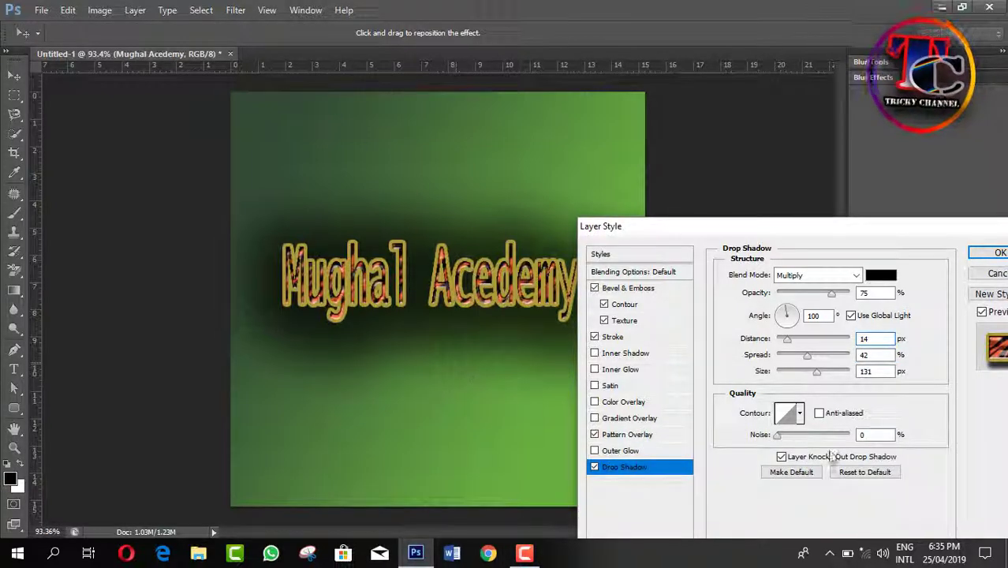
Step: Try out the preset contours on the drop shadow and choose the convex, rounded-curve preset
left_click(800, 415)
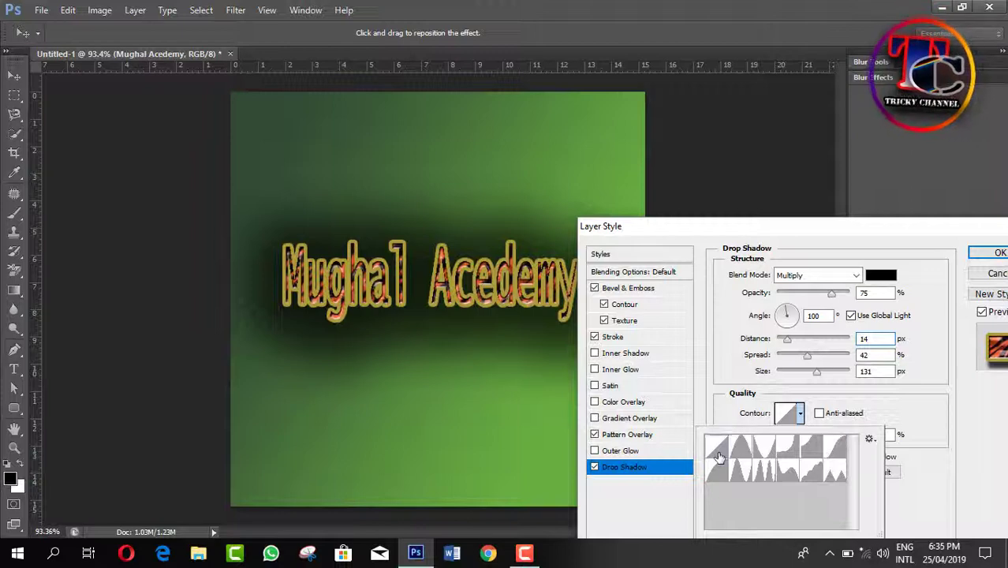
left_click(747, 456)
left_click(766, 456)
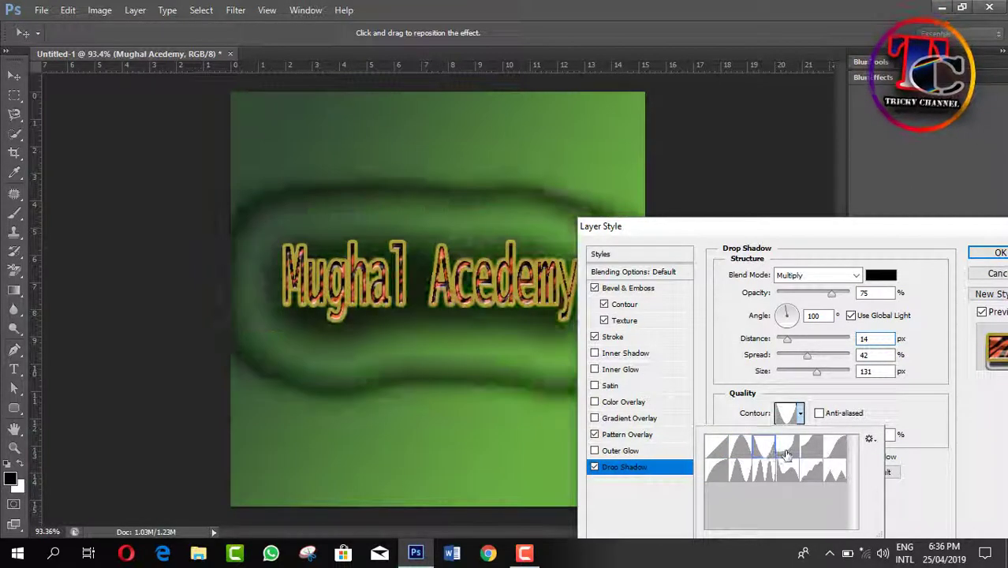
left_click(787, 456)
left_click(811, 456)
left_click(834, 455)
left_click(835, 470)
left_click(810, 471)
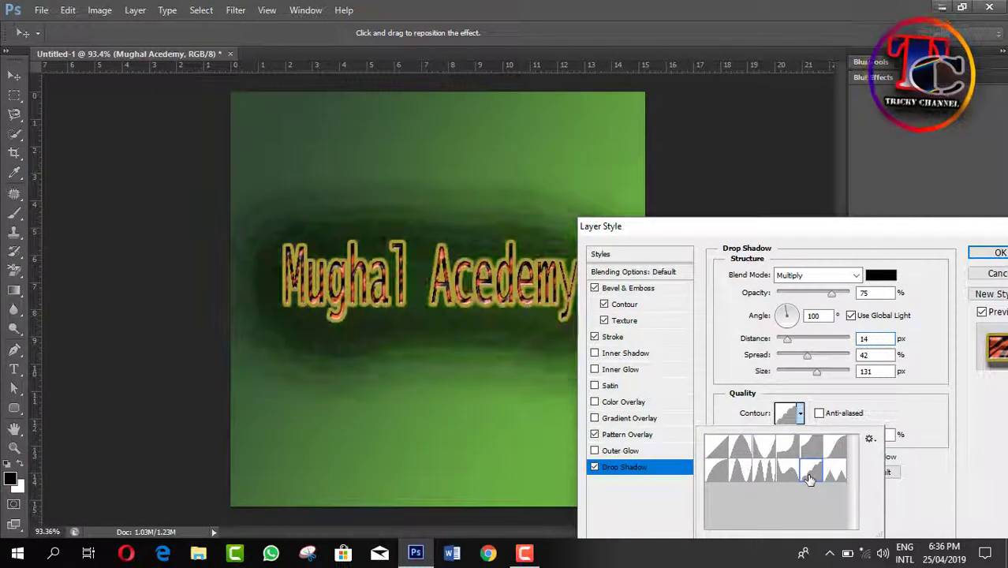
left_click(790, 477)
left_click(765, 475)
left_click(740, 474)
left_click(717, 474)
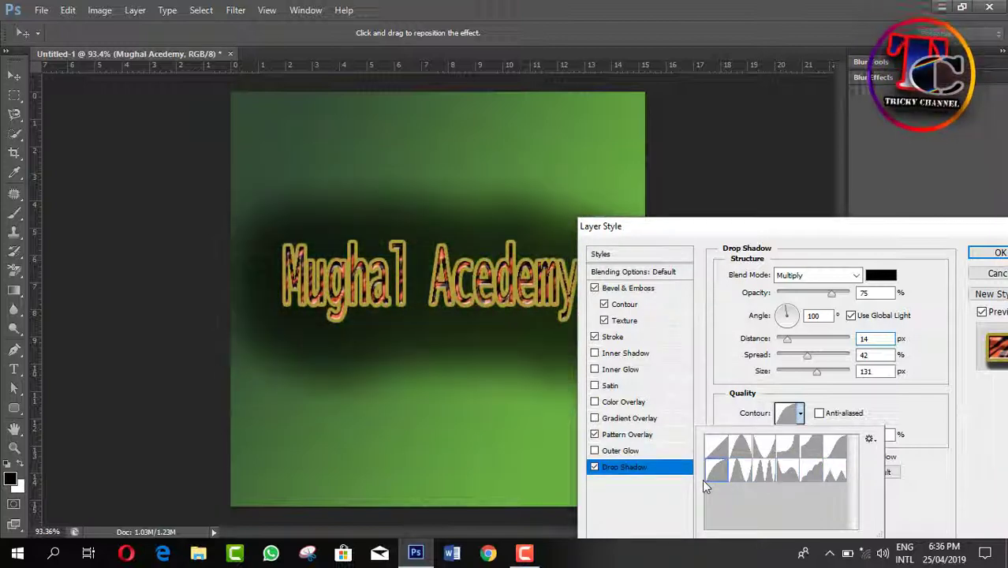
Step: Set the drop shadow's distance to 37 px, its spread to 20% and its size to 68 px
left_click(817, 377)
left_click_drag(817, 371, 805, 338)
left_click(793, 315)
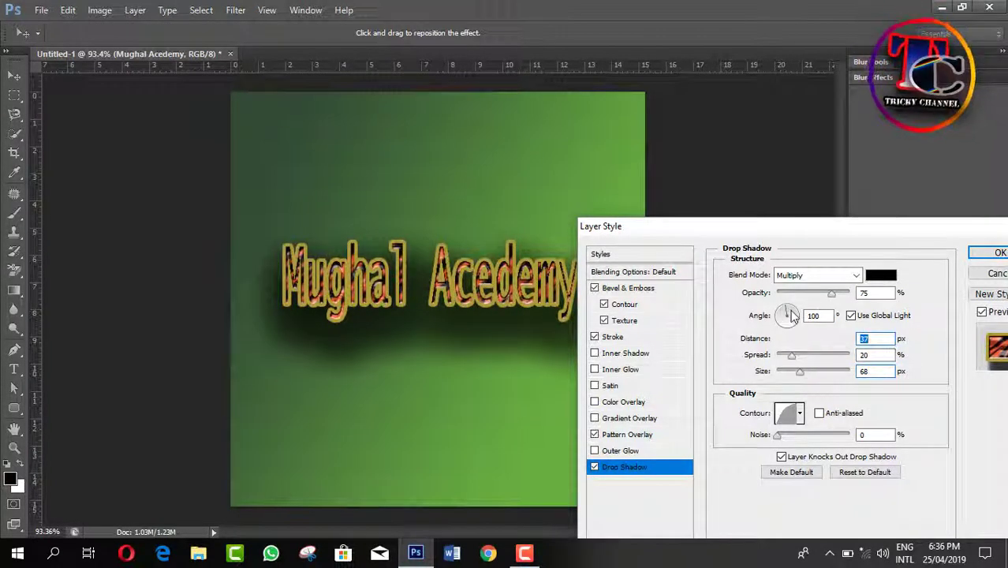
Step: Add an Outer Glow to the Mughal Acedemy text with 4% noise, an increased spread and a size of 18 px
left_click(620, 451)
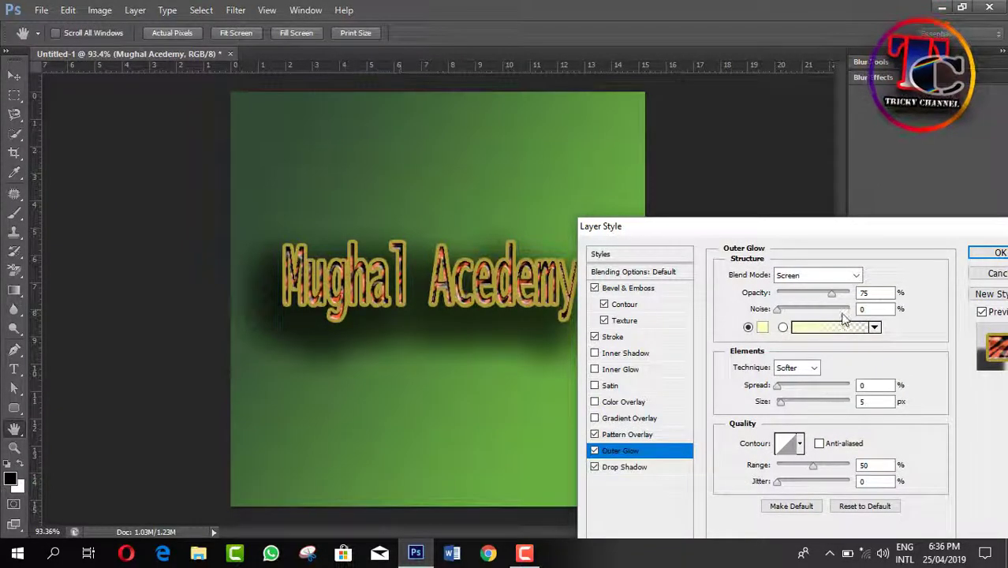
left_click_drag(777, 309, 780, 309)
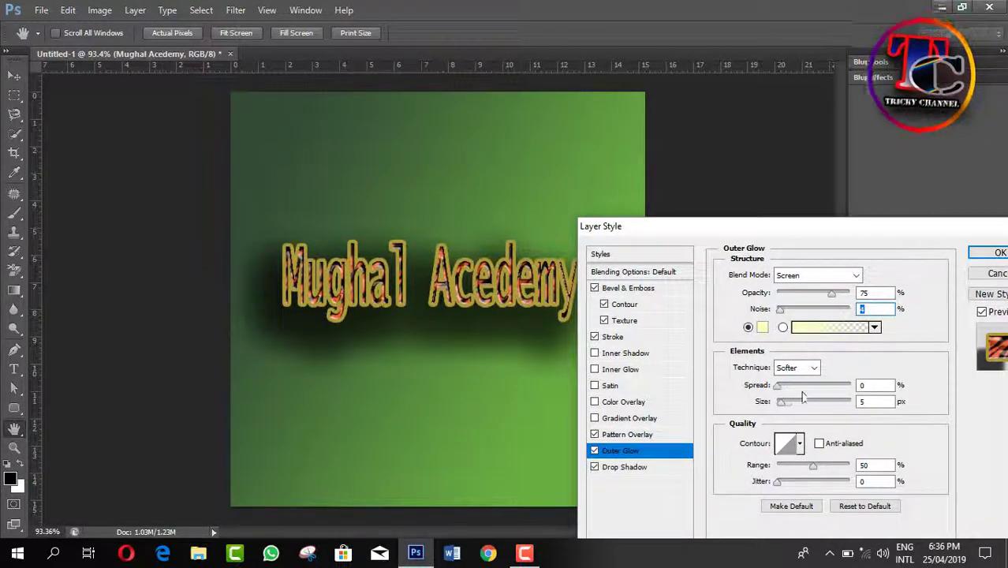
mouse_move(777, 385)
left_mouse_down()
mouse_move(830, 386)
mouse_move(801, 403)
mouse_move(825, 404)
mouse_move(789, 410)
mouse_move(781, 407)
mouse_move(791, 386)
left_mouse_up()
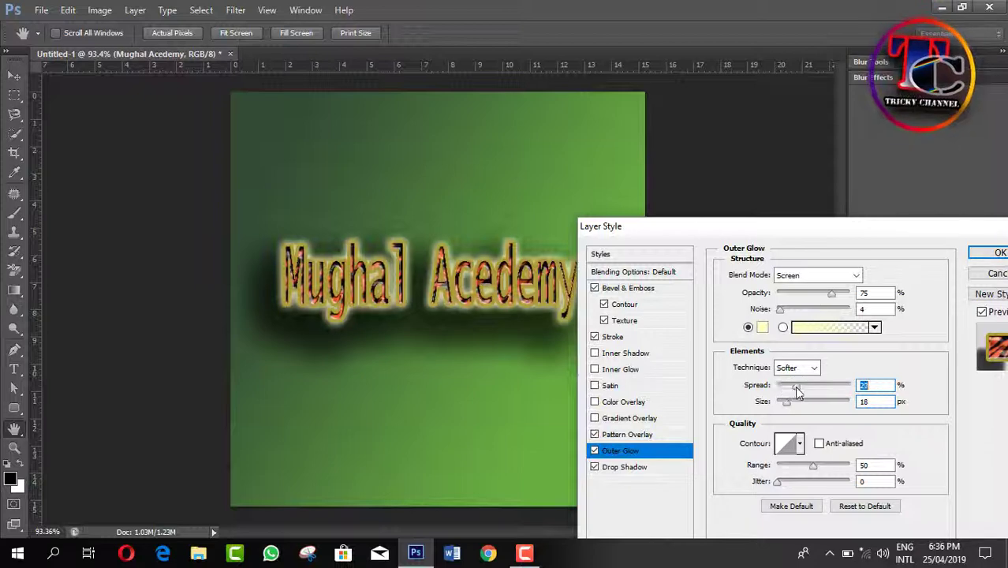
Step: Try several gradients on the outer glow, choose "#21- washed_away_art" and apply the layer style
left_click(875, 328)
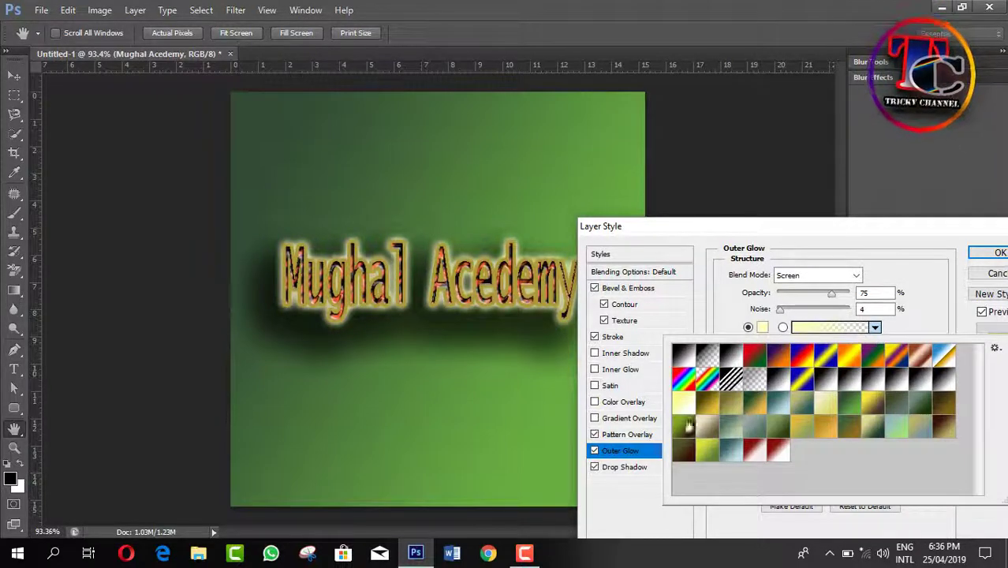
left_click(752, 431)
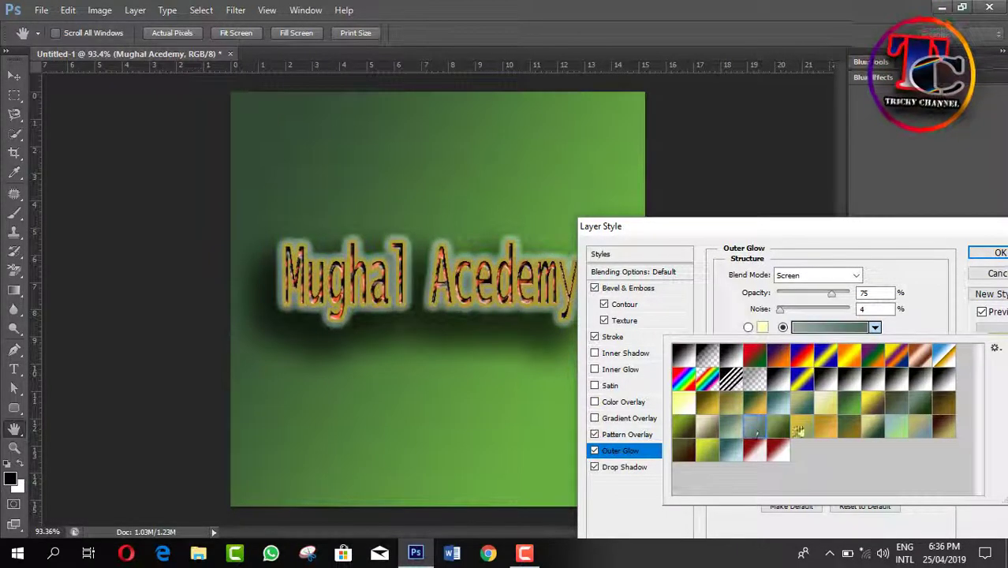
left_click(824, 403)
scroll(901, 422, "down", 2)
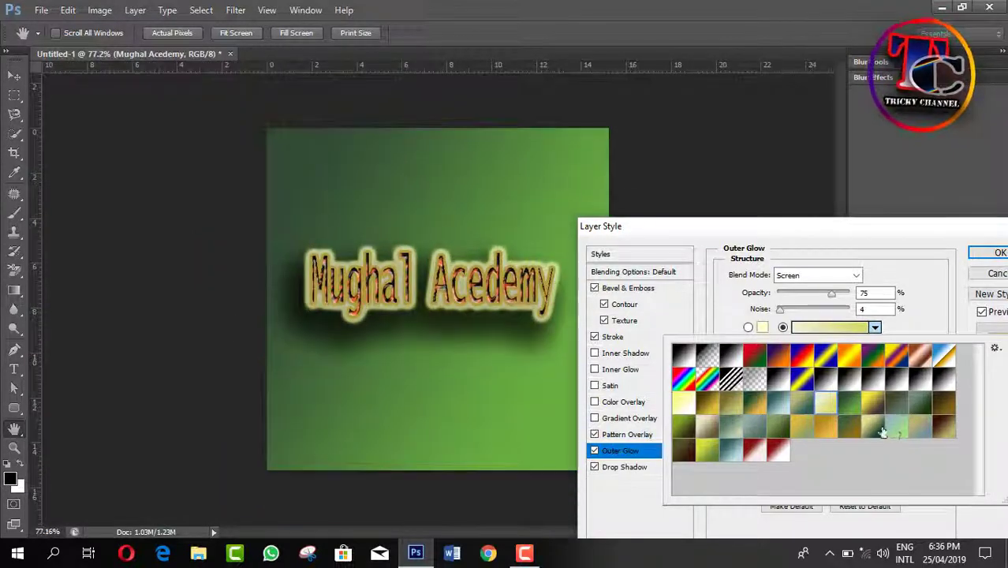
left_click(873, 430)
left_click(944, 429)
left_click(941, 405)
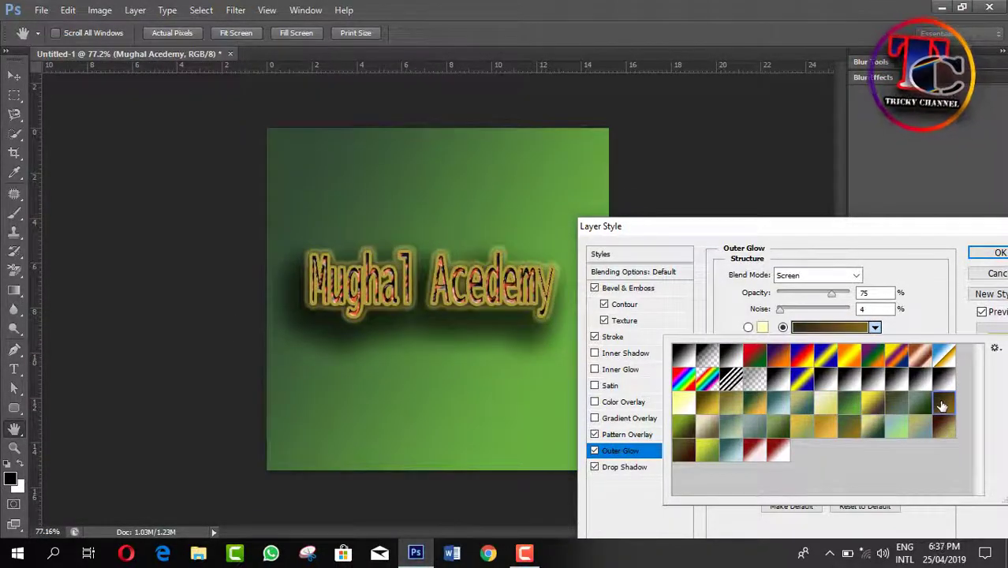
left_click(852, 362)
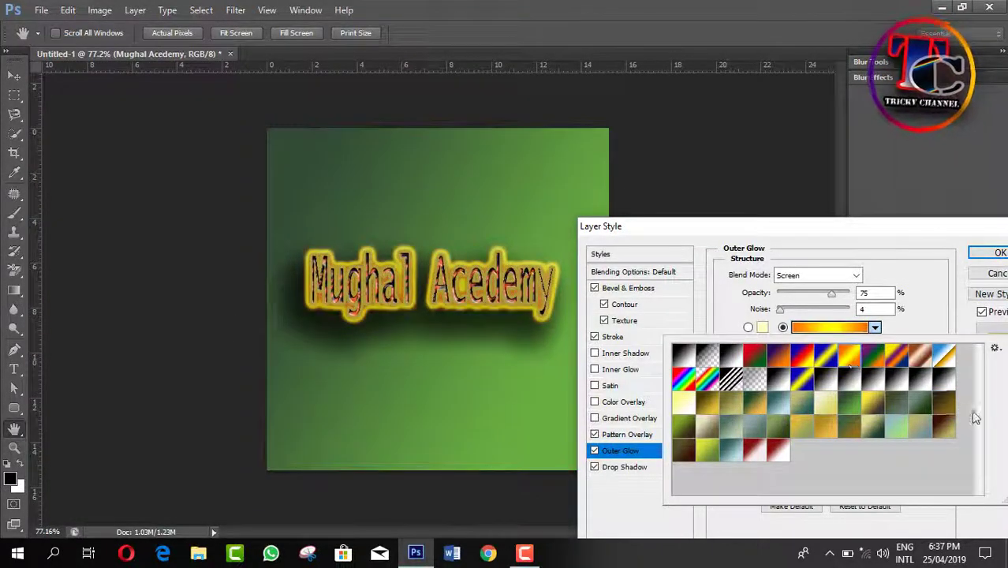
left_click(945, 430)
left_click(897, 430)
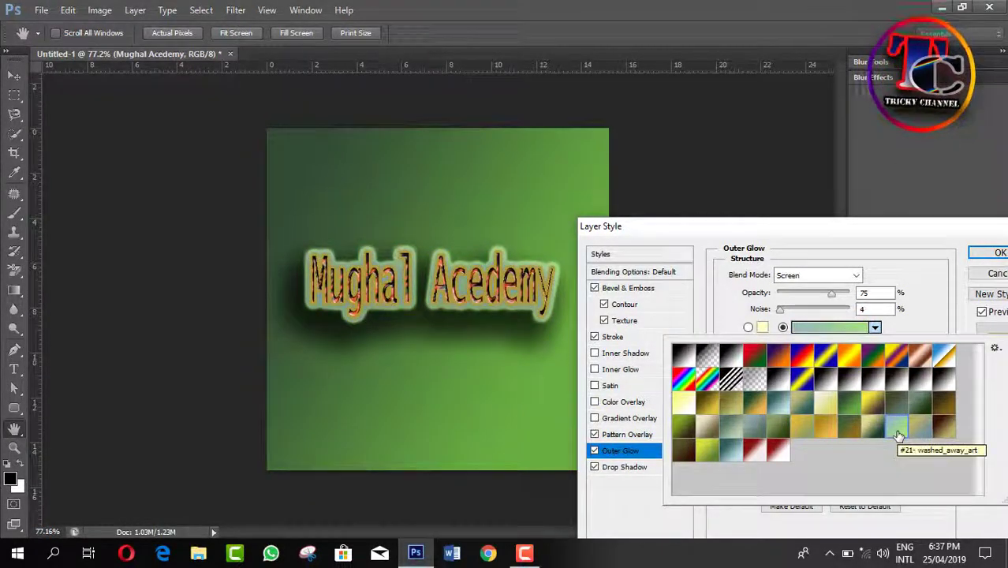
scroll(501, 320, "up", 8)
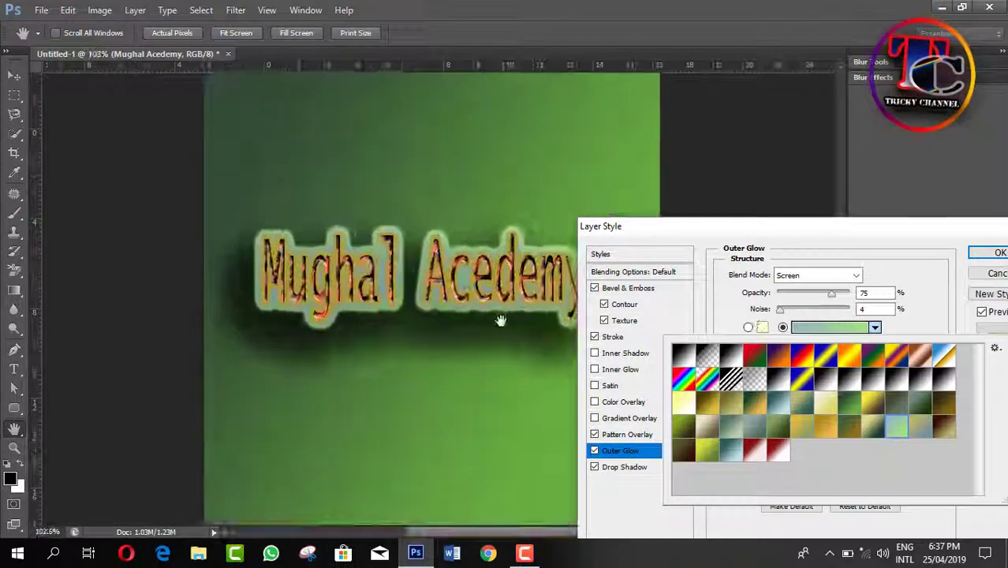
scroll(501, 320, "down", 1)
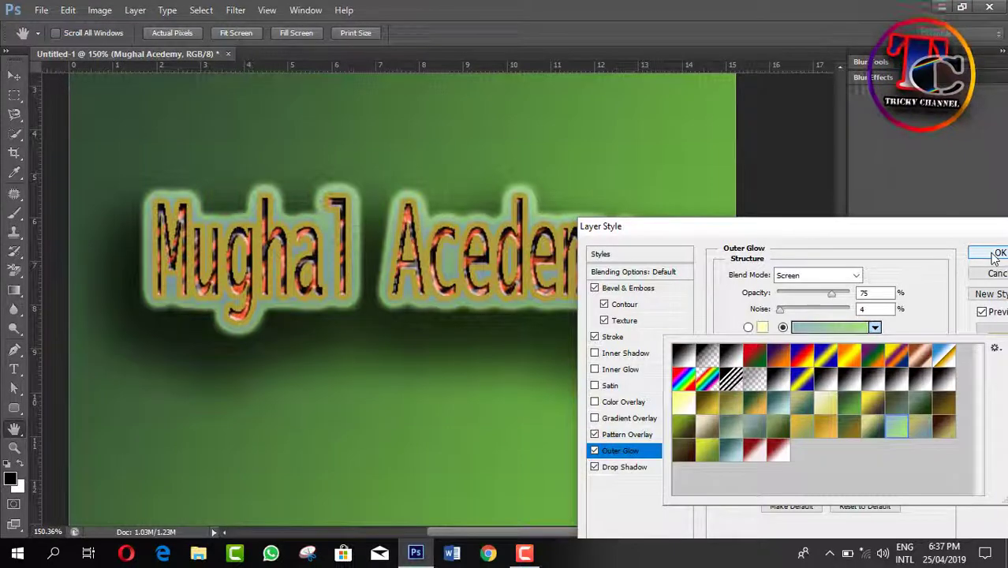
left_click(993, 254)
left_click(992, 254)
scroll(710, 308, "up", 2)
scroll(737, 314, "down", 3)
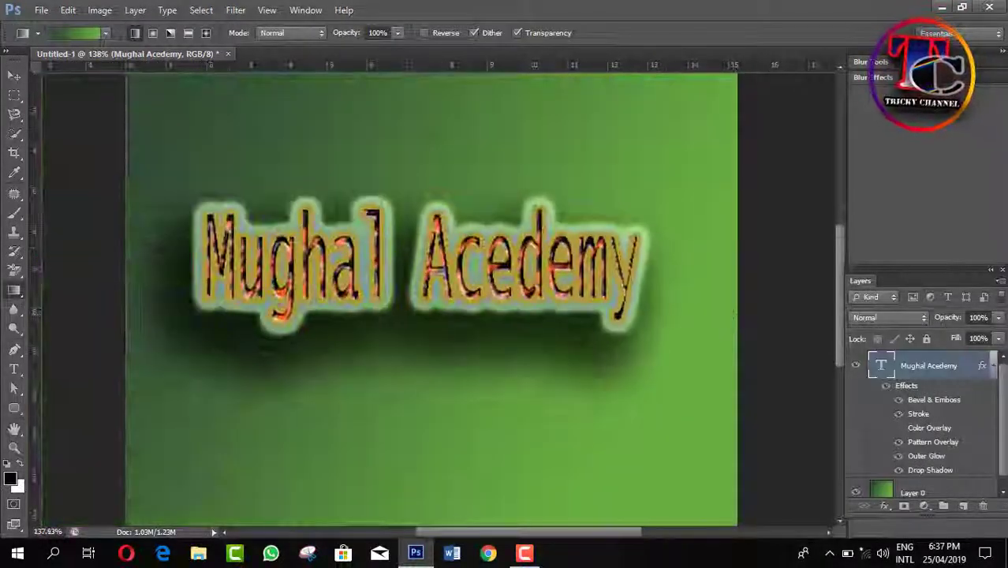
scroll(729, 314, "down", 1)
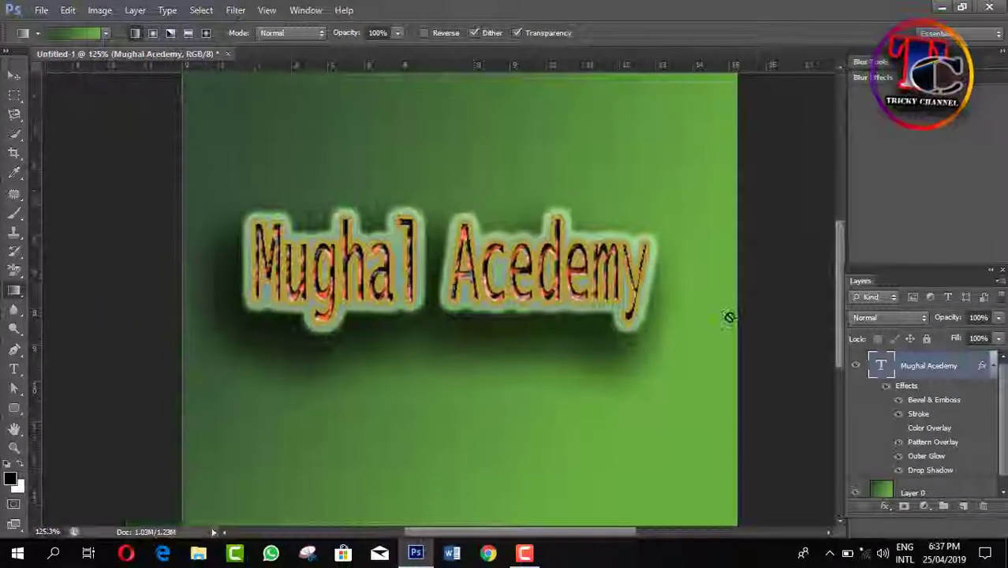
left_click(590, 331)
left_click(513, 226)
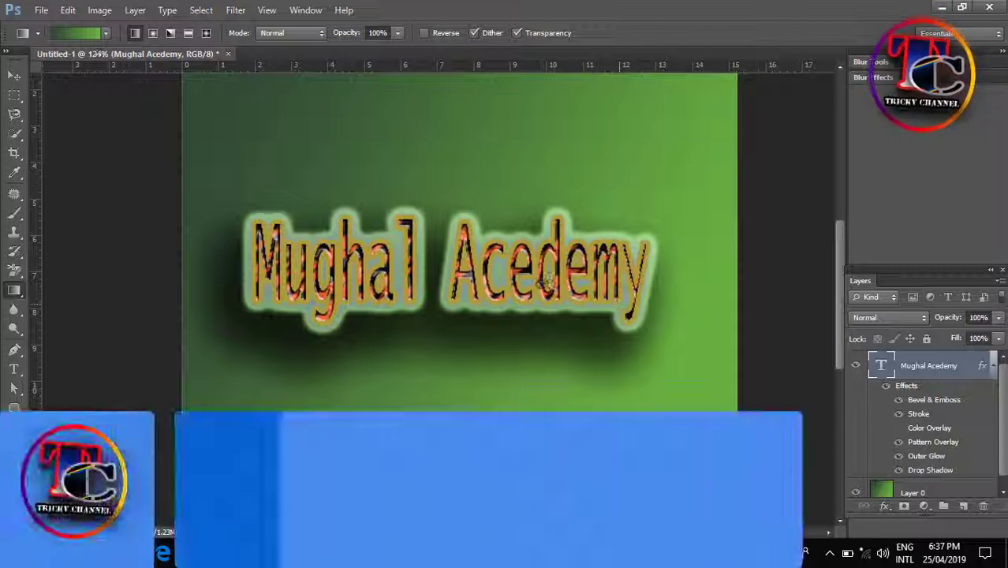
scroll(620, 305, "down", 3)
scroll(545, 298, "up", 1)
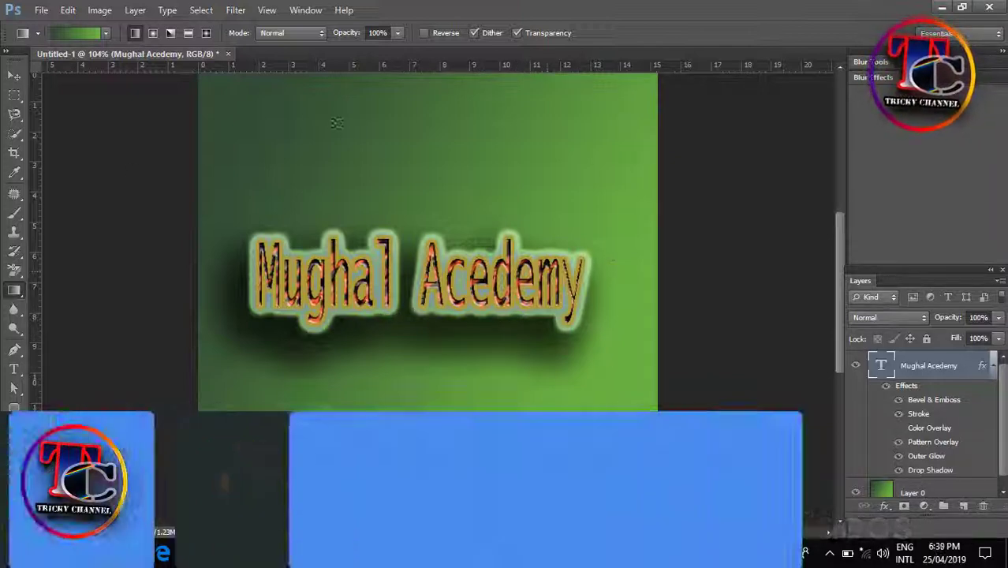
Step: Create a new 600 × 600 px white document and draw a black rounded rectangle of about 133 × 120 px near its centre
key("ctrl+n")
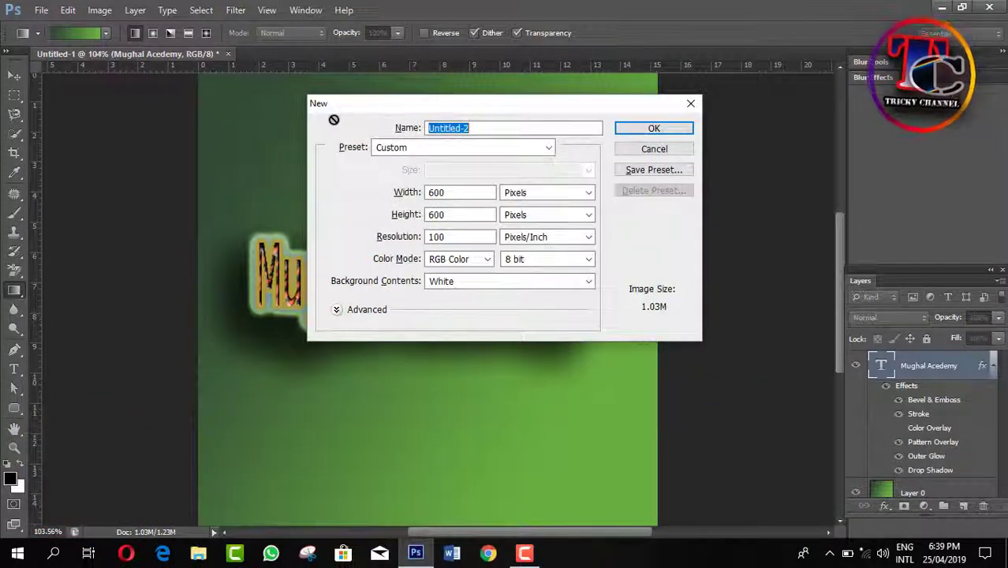
left_click(654, 130)
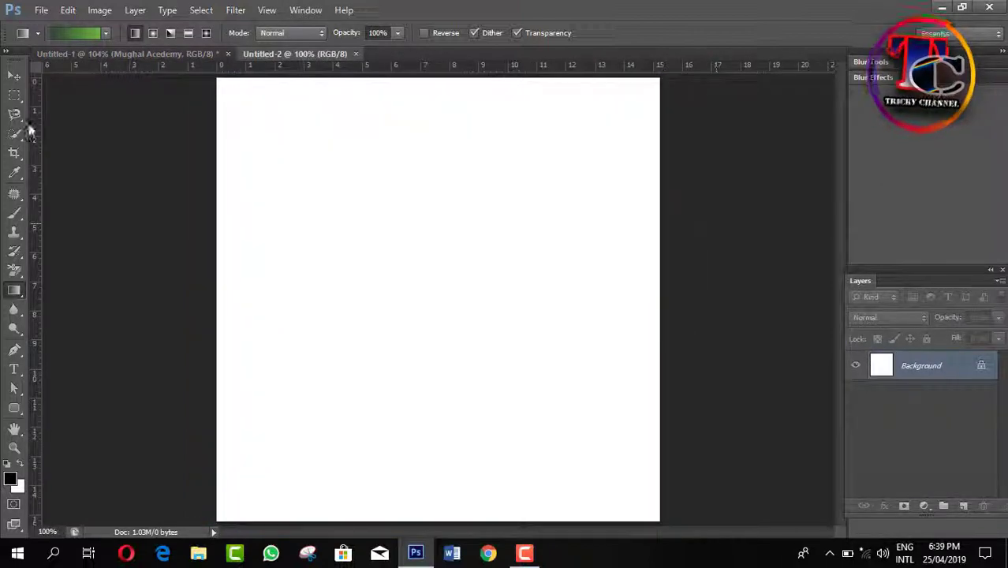
left_click(15, 409)
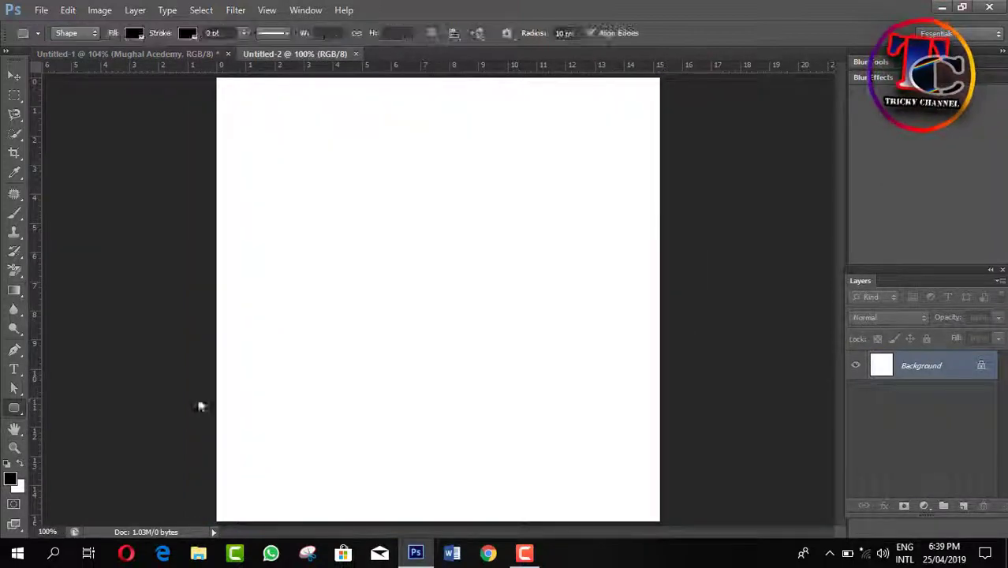
left_click(84, 420)
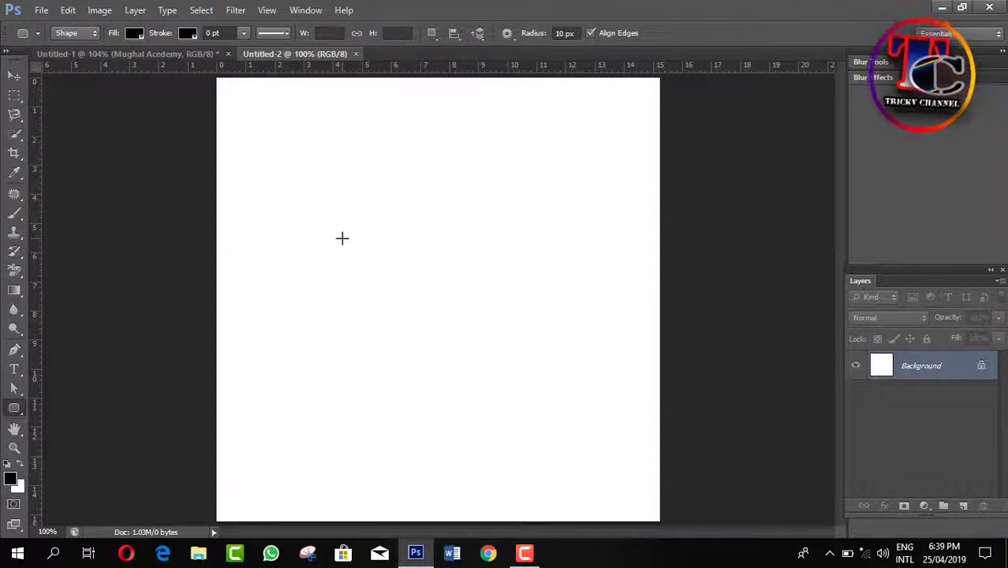
left_click_drag(336, 233, 434, 320)
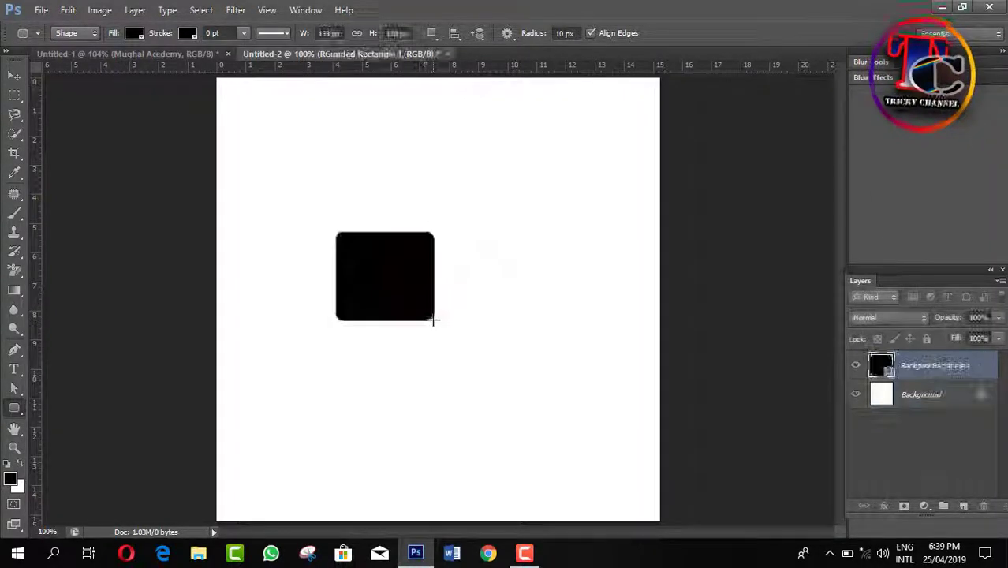
Step: Fill the rounded rectangle with a linear grey-green gradient at 90° after trying other gradient presets
left_click(136, 35)
left_click(73, 63)
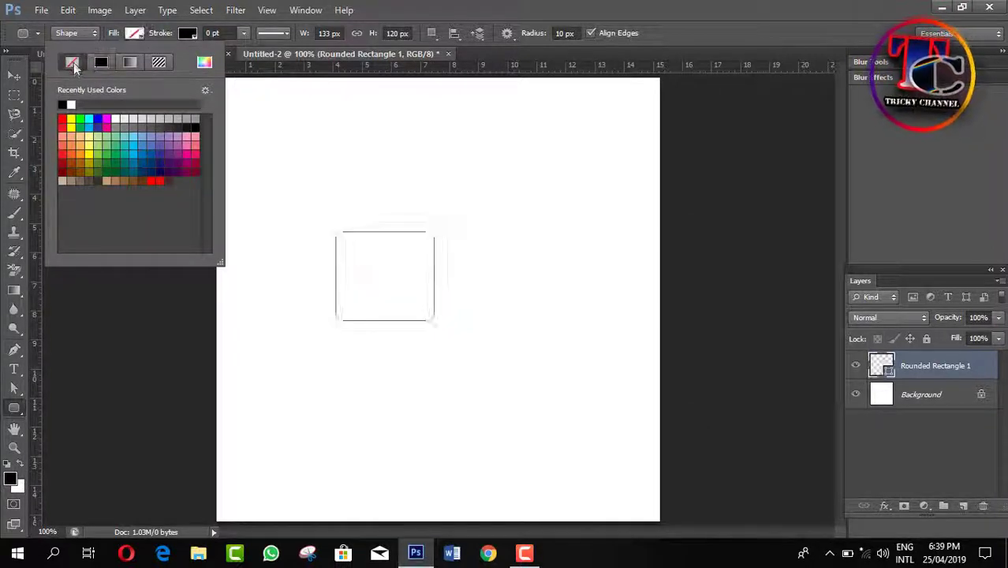
left_click(133, 63)
left_click(157, 118)
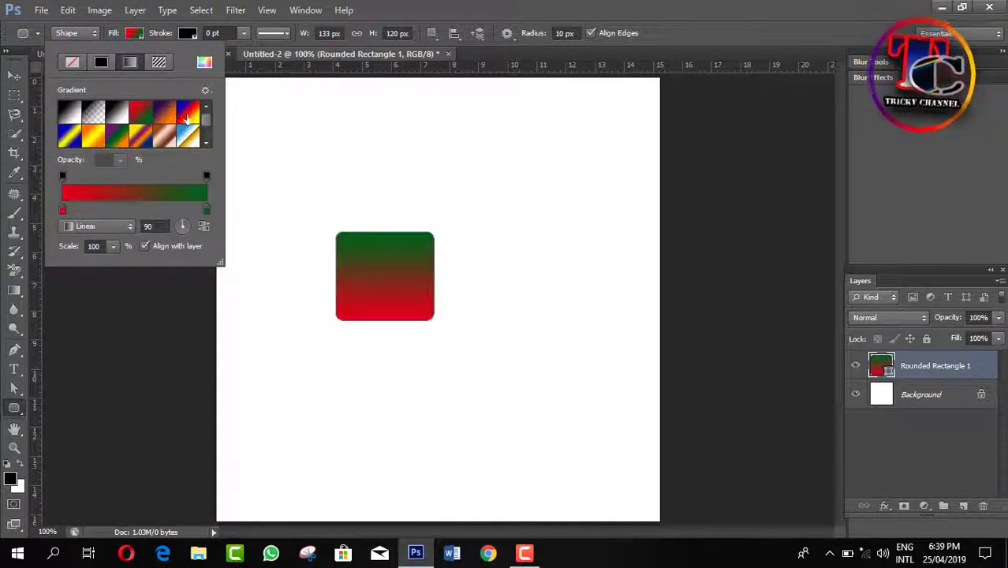
left_click(186, 118)
scroll(140, 140, "down", 4)
left_click(123, 139)
left_click(148, 141)
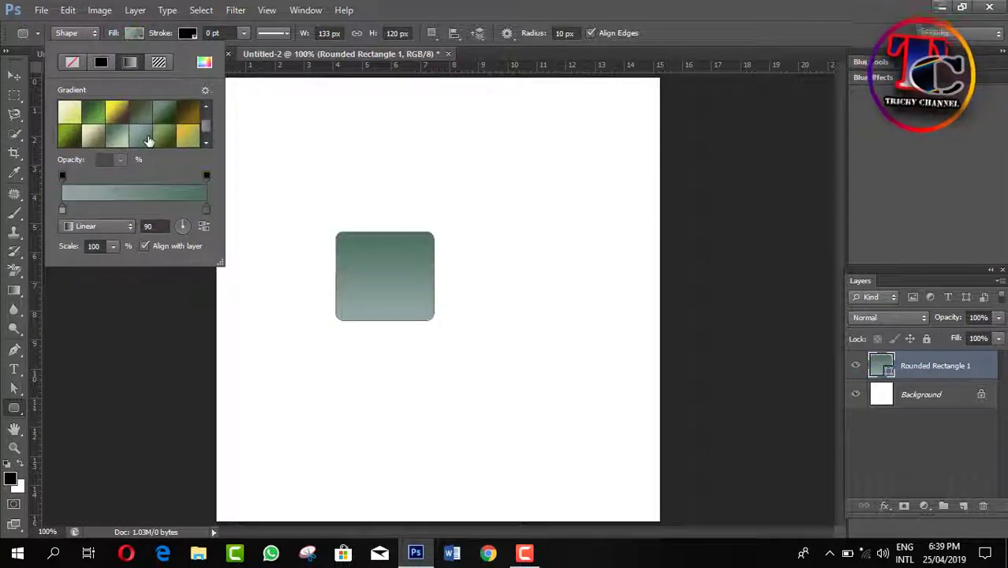
left_click(293, 288)
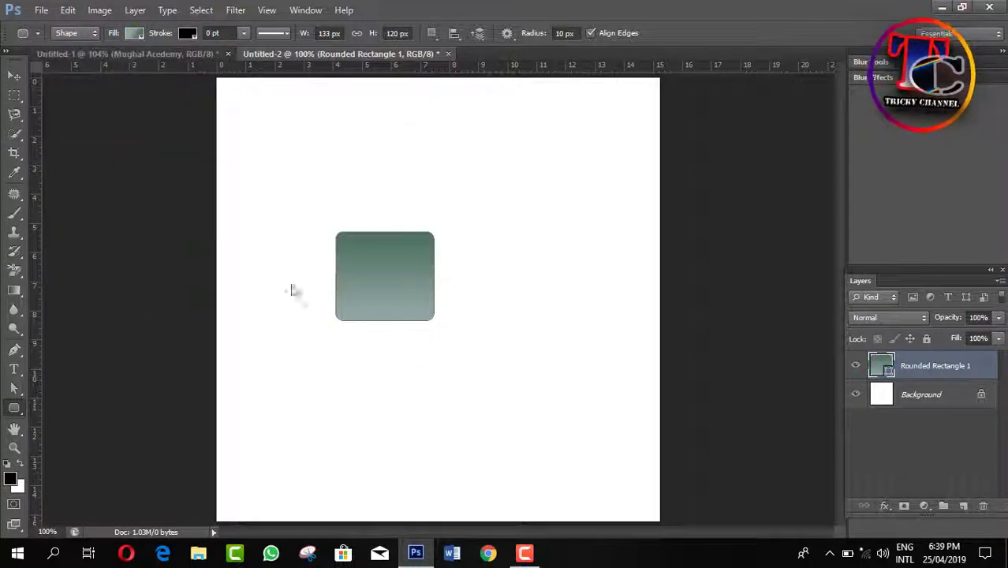
left_click(292, 287)
left_click(483, 243)
Step: Duplicate the rounded rectangle and place the copy directly to its right, leaving a small gap
left_click(15, 74)
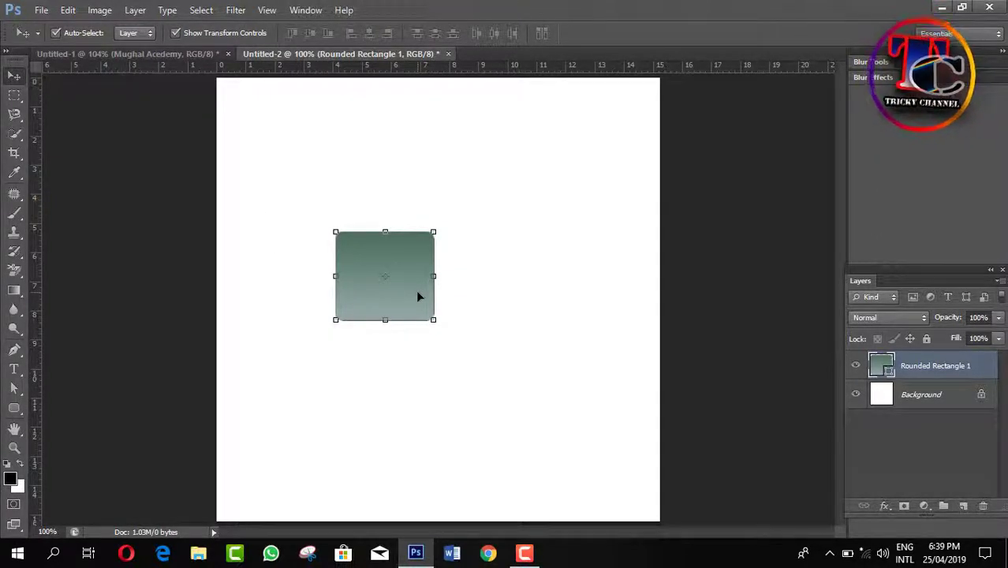
key("ctrl+j")
left_click_drag(418, 296, 531, 296)
left_click(409, 292)
Step: Duplicate the right-hand rectangle twice and arrange the copies below the first row to form a two-by-two grid
left_click(500, 273)
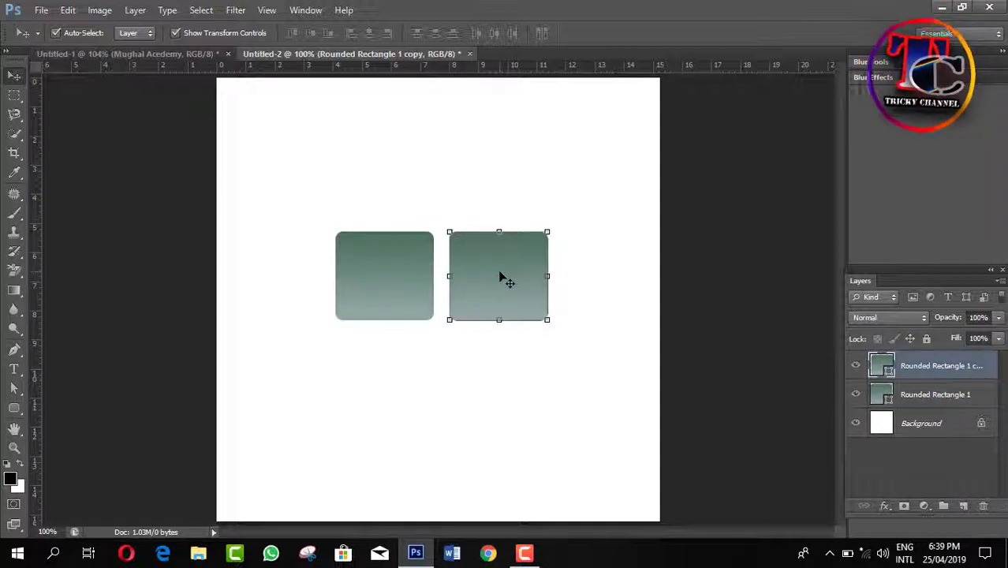
key("ctrl+j")
key("ctrl+j")
key("ctrl+t")
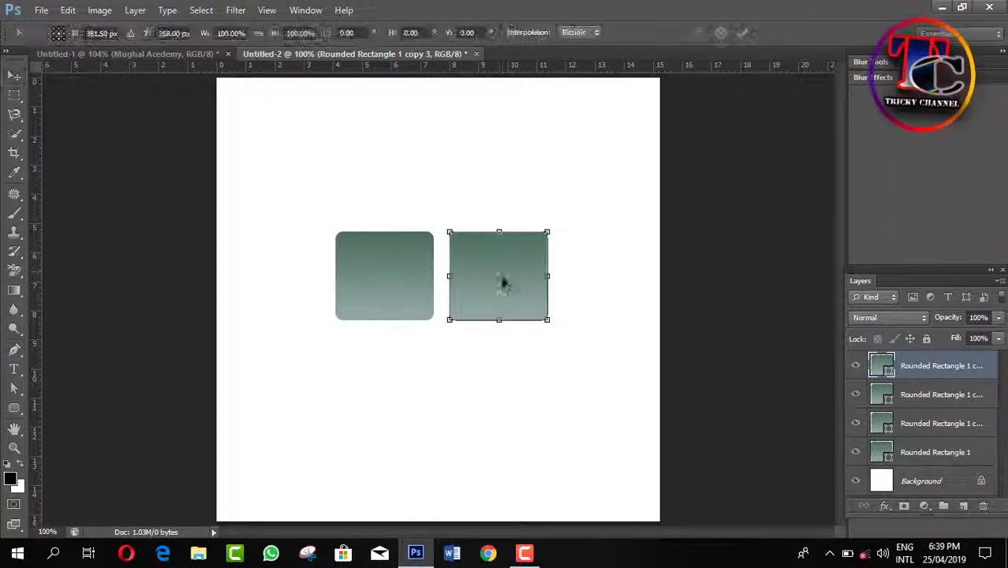
left_click_drag(504, 277, 507, 369)
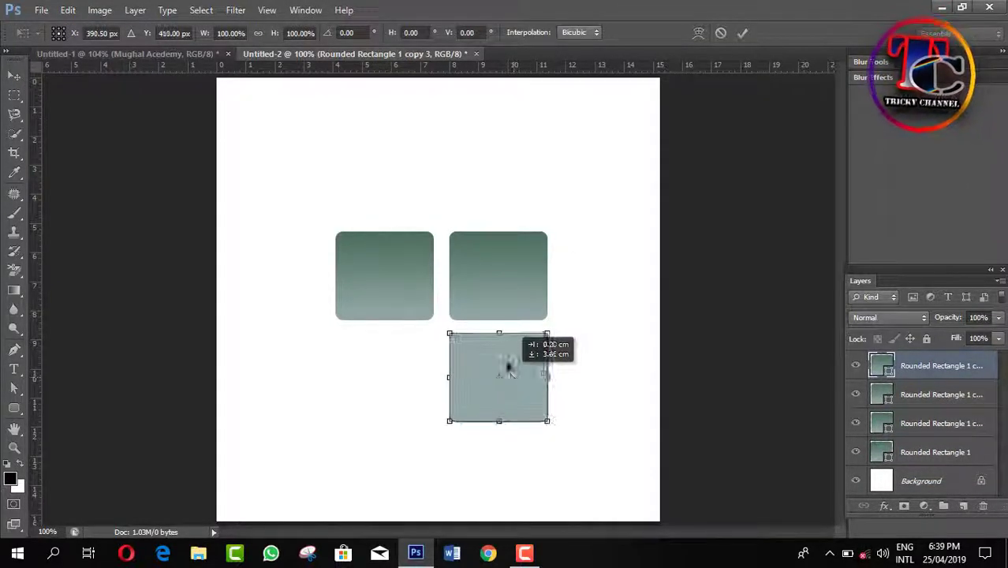
left_click_drag(509, 320, 520, 379)
left_click(720, 32)
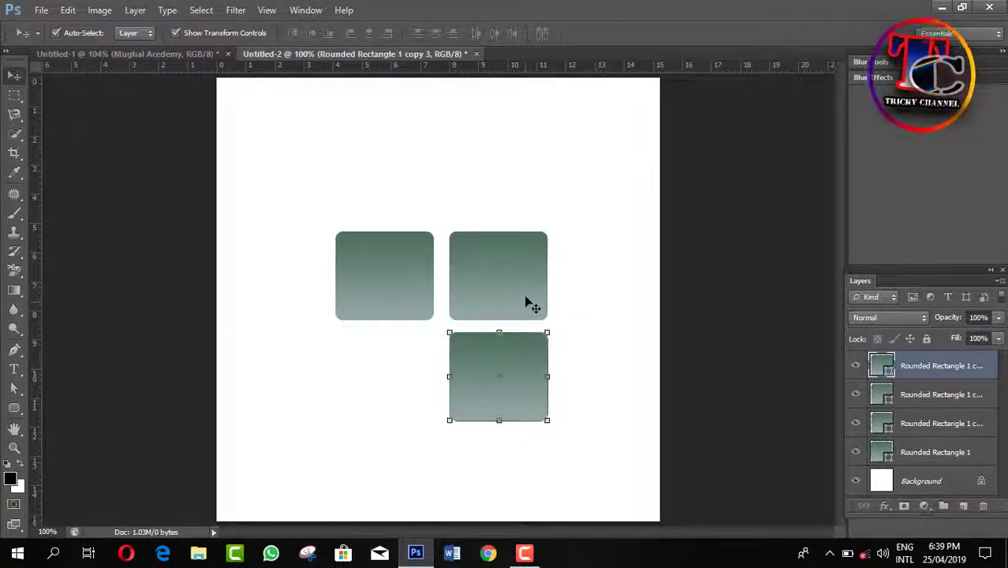
left_click_drag(526, 302, 408, 399)
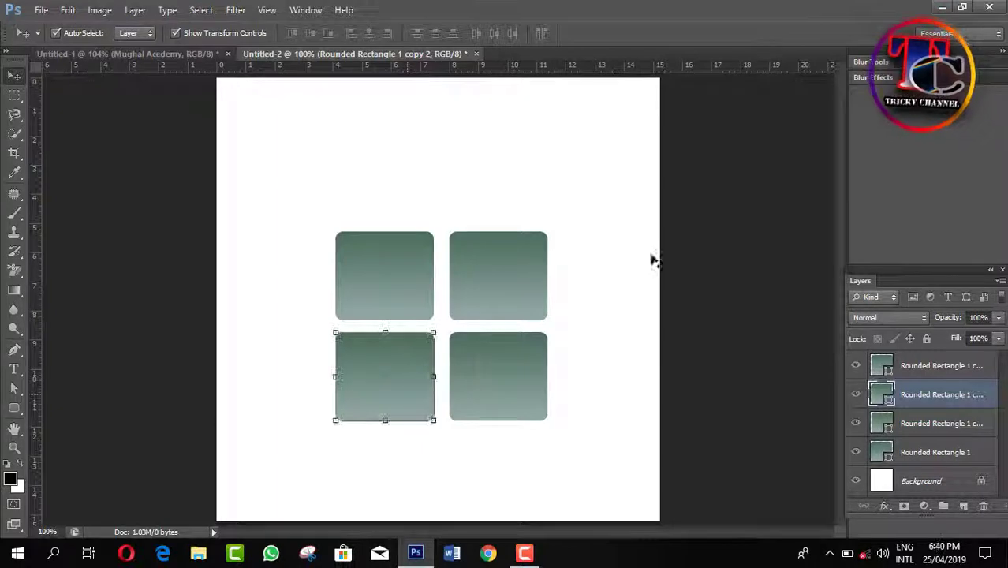
Step: Crop the canvas to the outer edges of the two-by-two rectangle grid
left_click(772, 248)
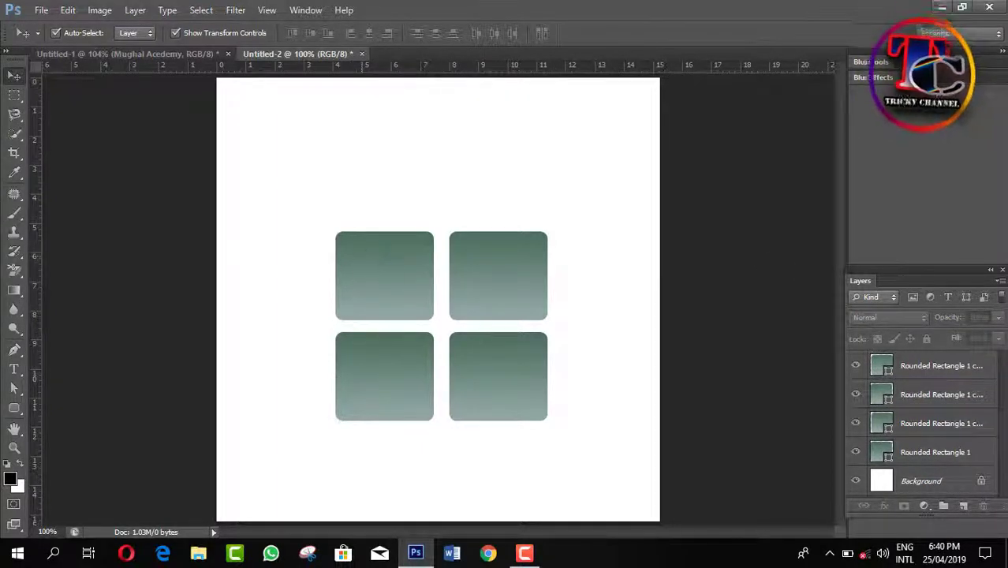
left_click(14, 152)
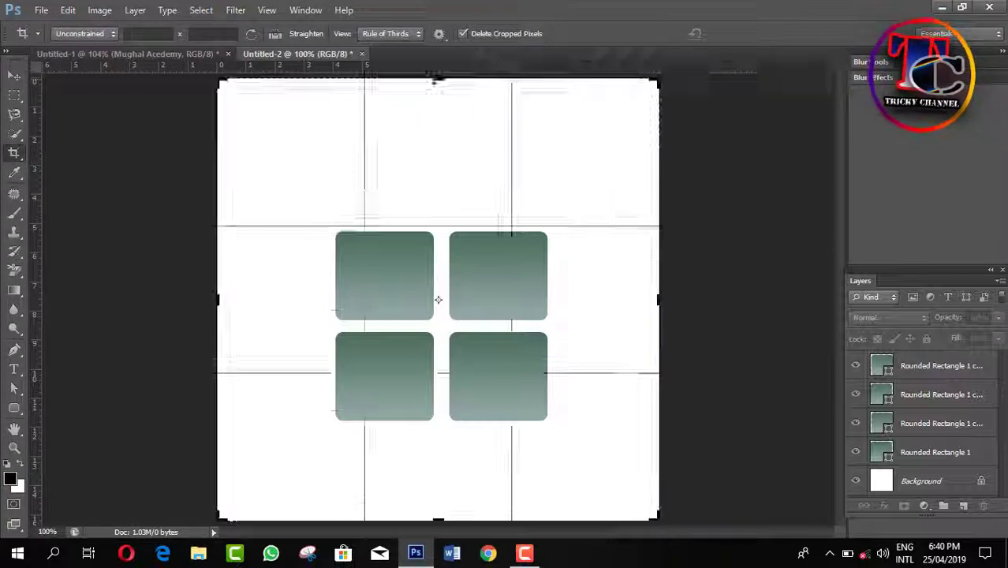
left_click_drag(436, 79, 439, 155)
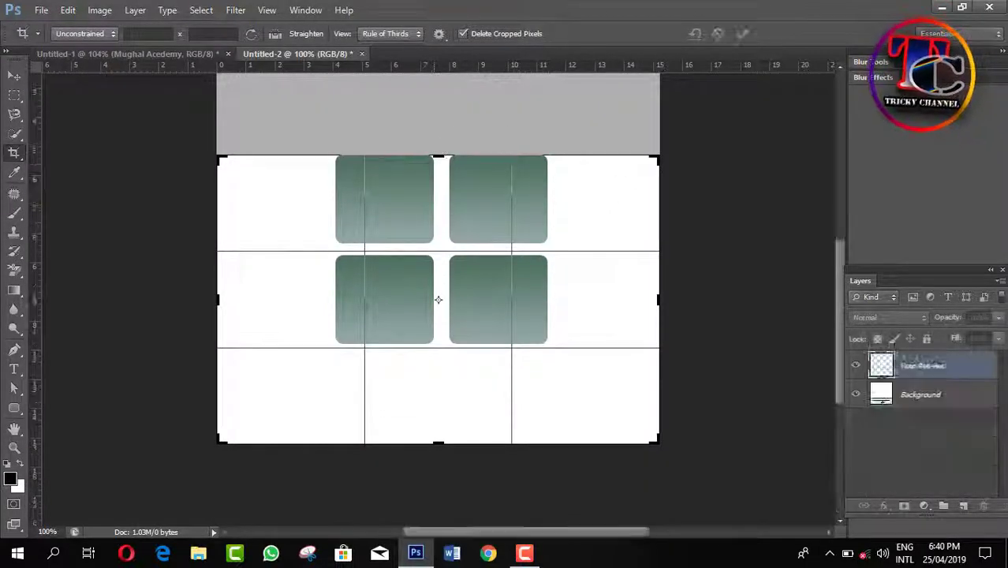
left_click_drag(658, 300, 603, 300)
left_click_drag(275, 300, 327, 293)
left_click_drag(431, 438, 432, 393)
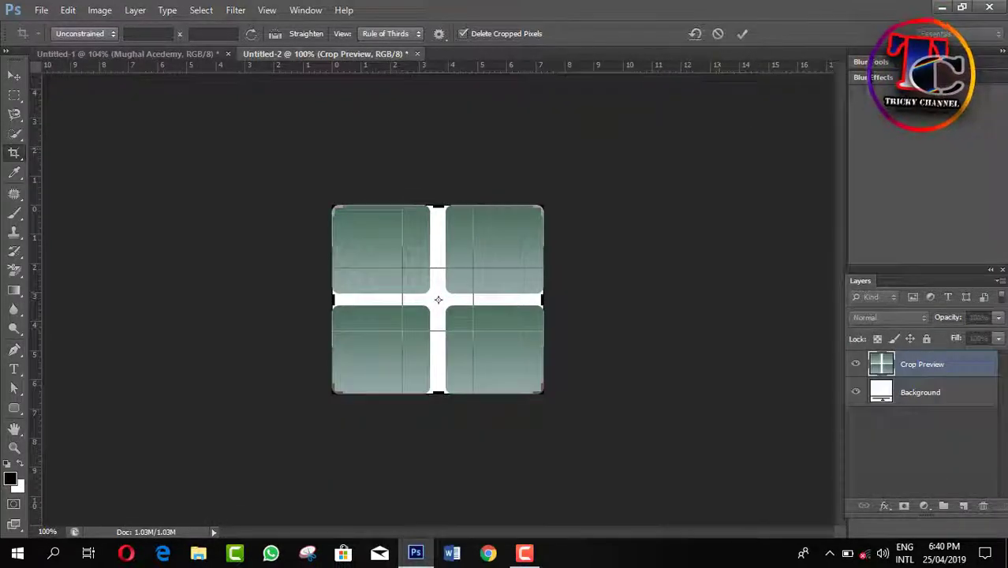
left_click(743, 34)
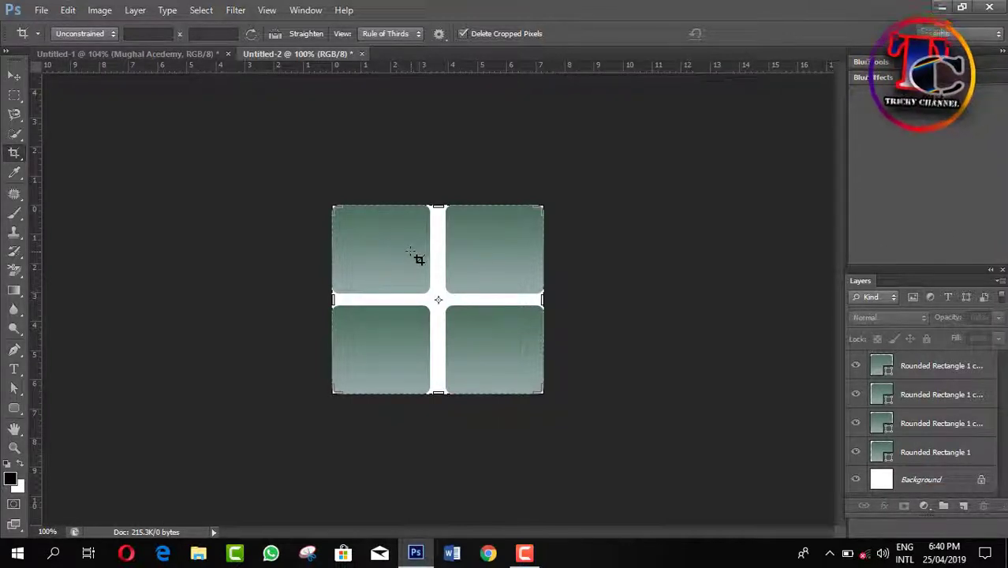
left_click(14, 75)
left_click(396, 266)
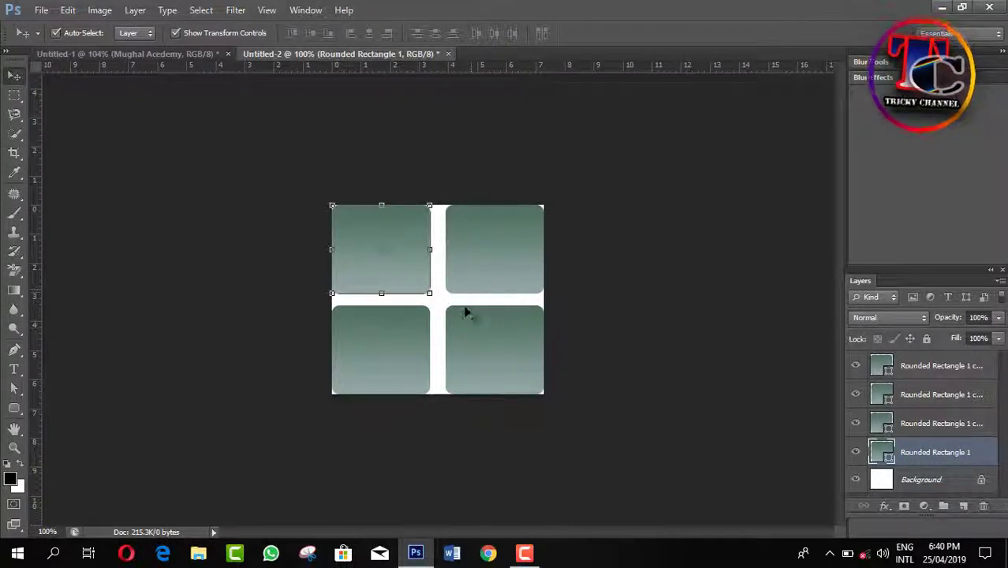
key("ctrl+t")
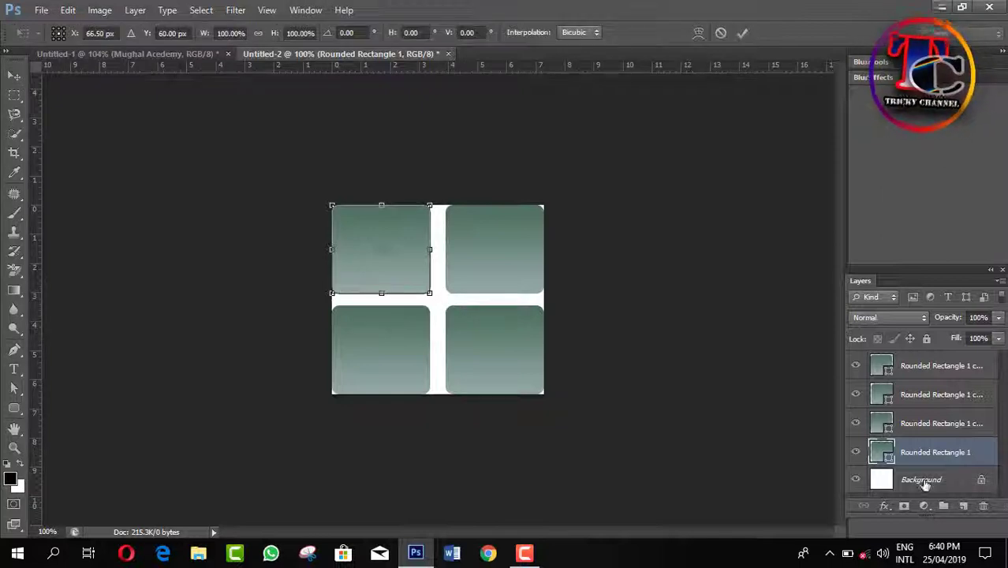
left_click(744, 34)
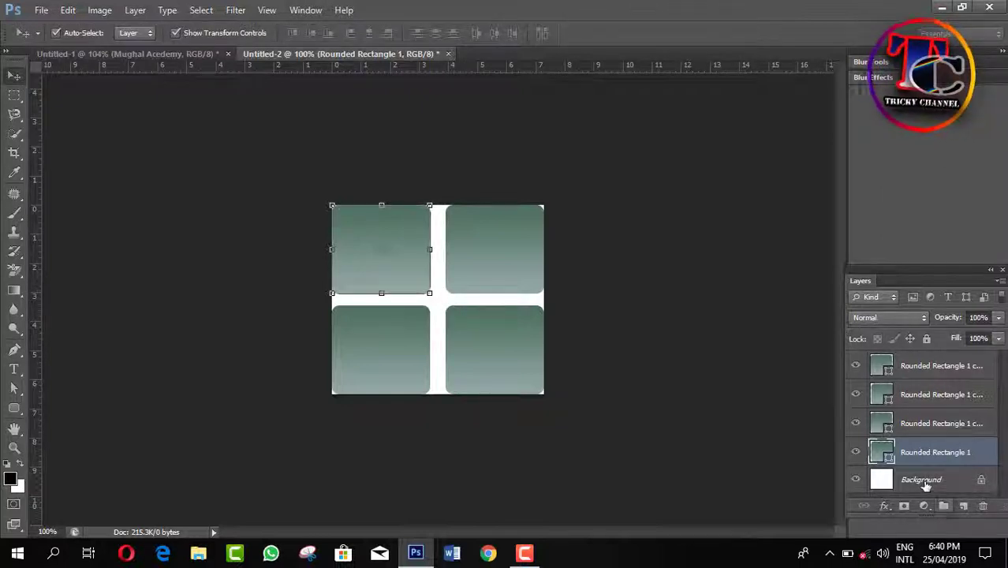
Step: Convert the Background into a regular layer and add a Color Overlay effect to it
double_click(922, 480)
left_click(632, 175)
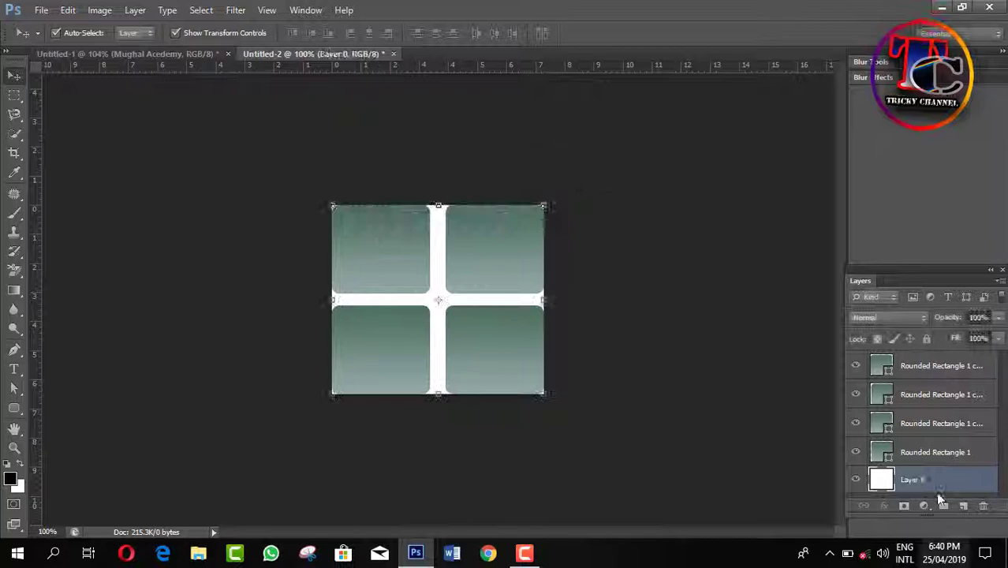
left_click(883, 506)
left_click(928, 434)
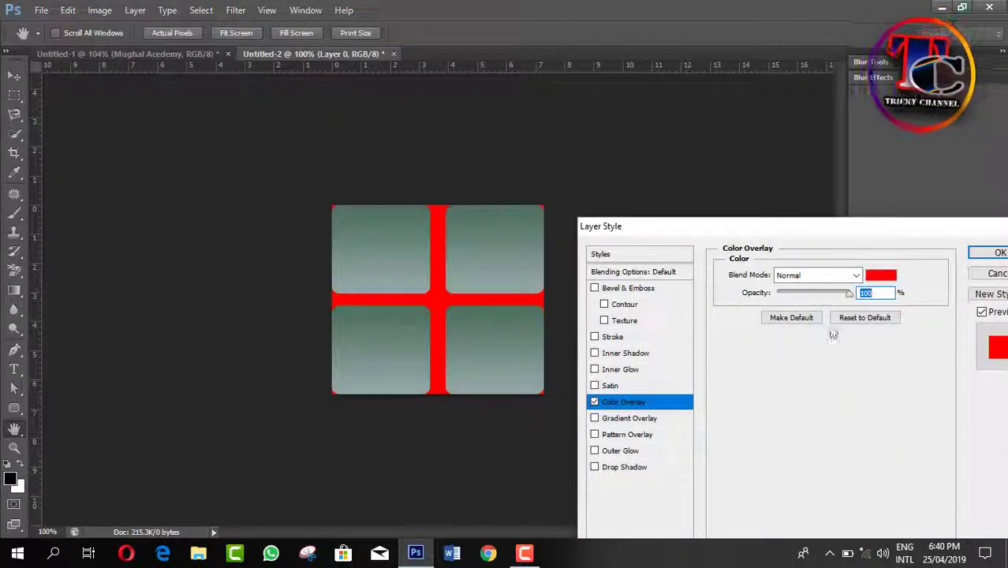
Step: Set the background layer's overlay colour to dark olive (#5a4f07) and apply the effect
left_click(878, 280)
mouse_move(714, 293)
left_mouse_down()
mouse_move(796, 453)
mouse_move(813, 430)
mouse_move(788, 466)
mouse_move(798, 443)
left_mouse_up()
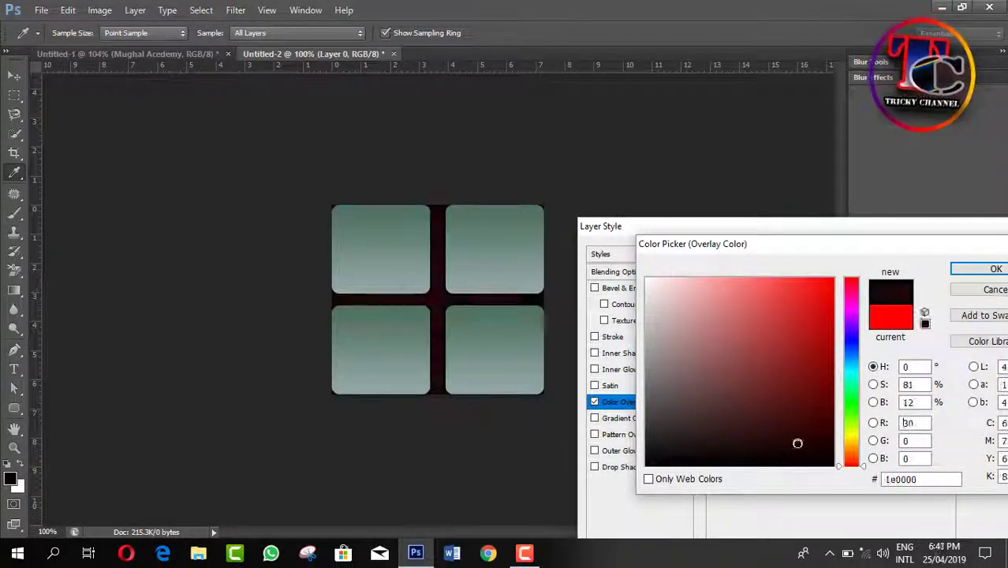
left_click(853, 439)
left_click(806, 338)
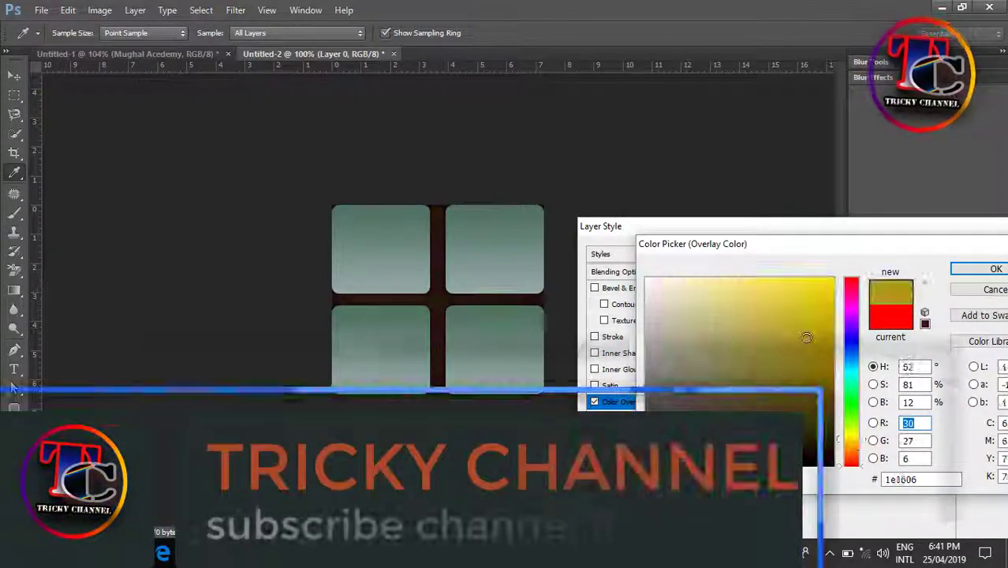
left_click(821, 415)
left_click(820, 401)
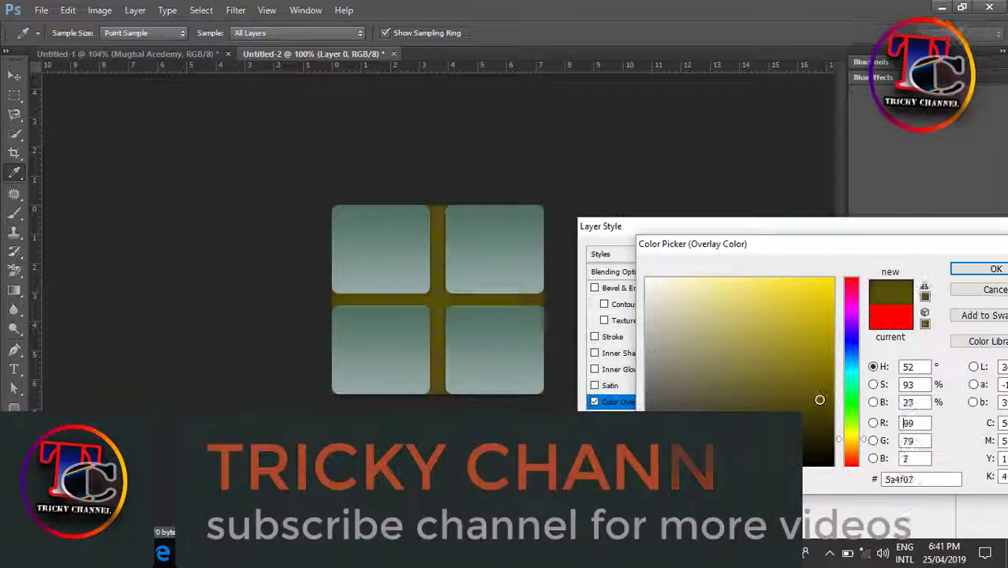
left_click(996, 269)
left_click(996, 252)
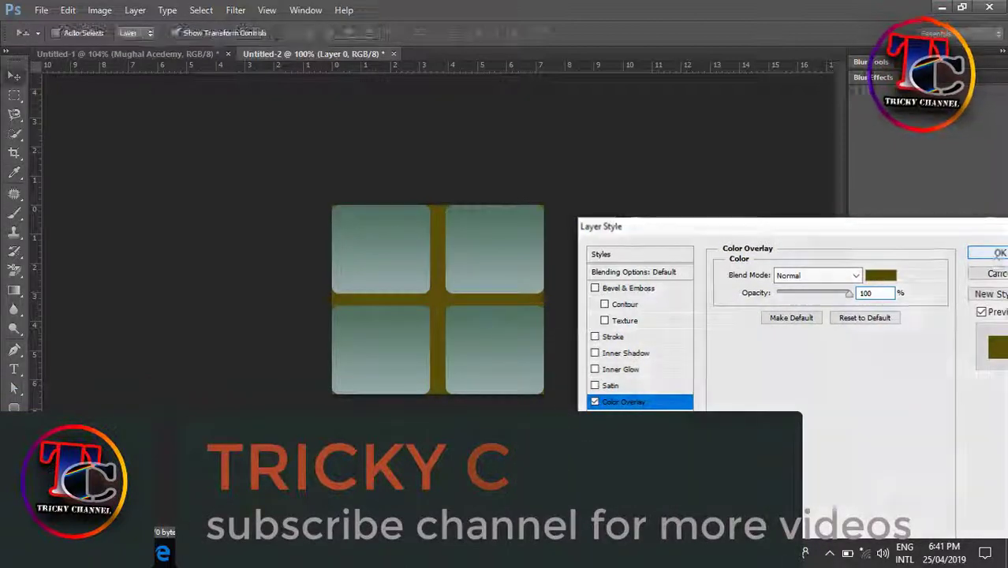
Step: Define the cropped grid artwork as a pattern named "frman patytrn" and deselect the layer
left_click(69, 11)
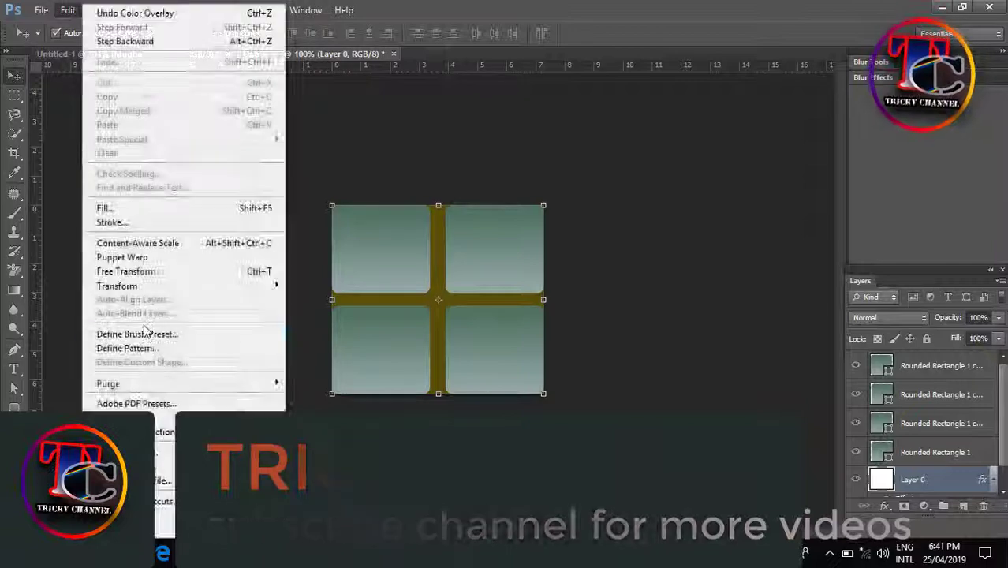
left_click(126, 347)
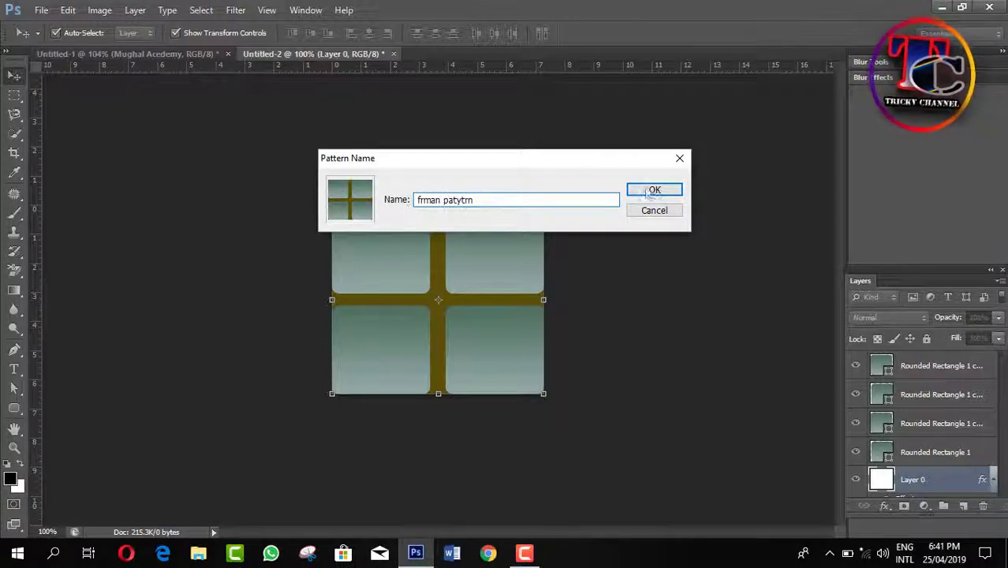
left_click(652, 191)
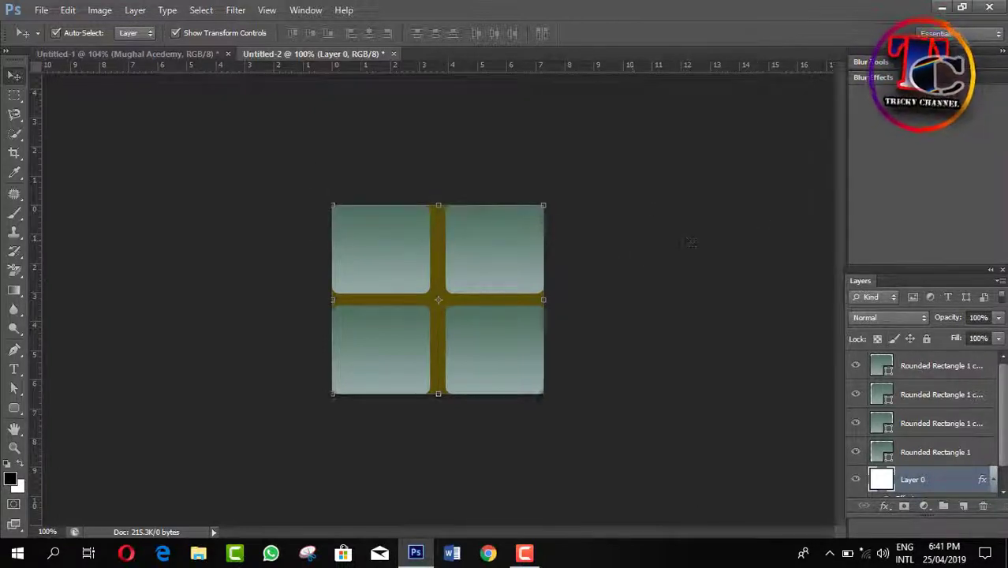
left_click(691, 242)
Step: Create a new 600 × 600 px white RGB document at 100 pixels/inch and convert its Background into a regular layer
key("ctrl+n")
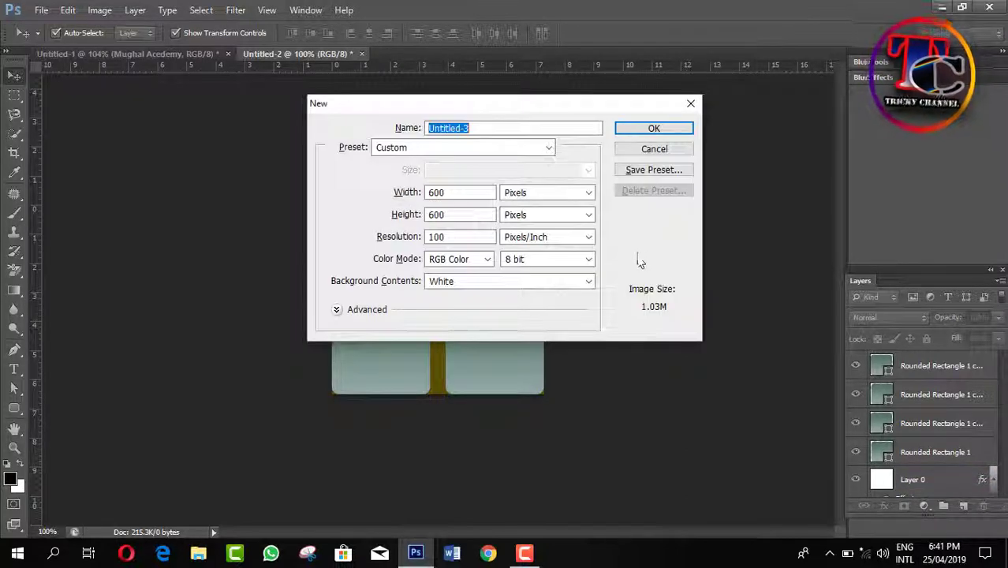
left_click(655, 129)
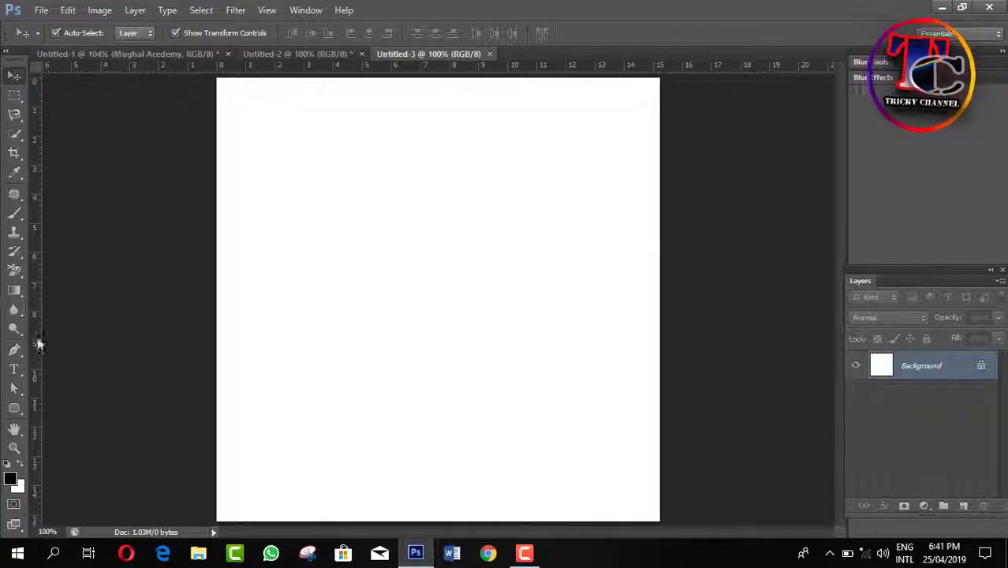
double_click(925, 374)
key("Return")
Step: Apply a Pattern Overlay to the white layer using the newly defined green grid pattern at 100% opacity
left_click(883, 506)
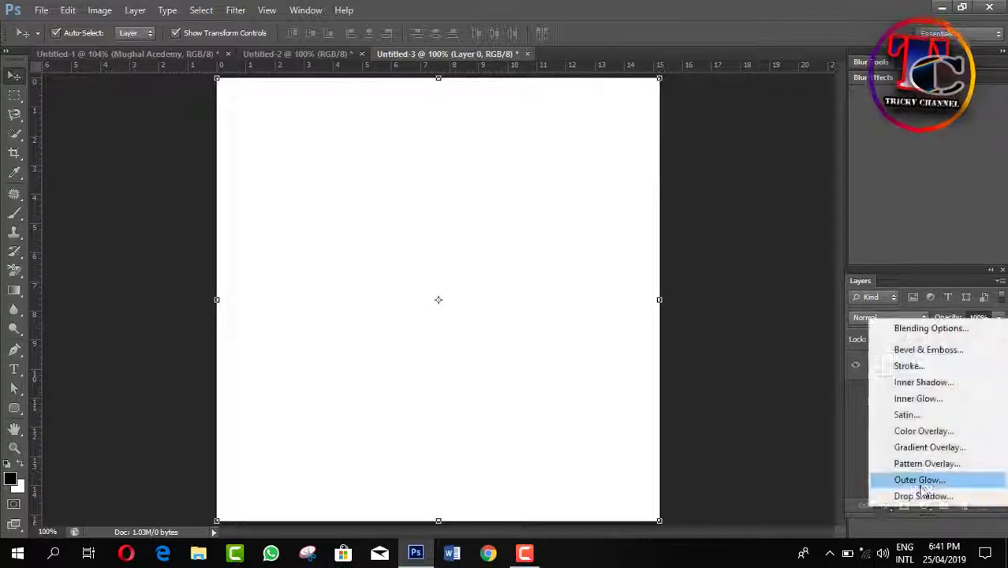
left_click(923, 463)
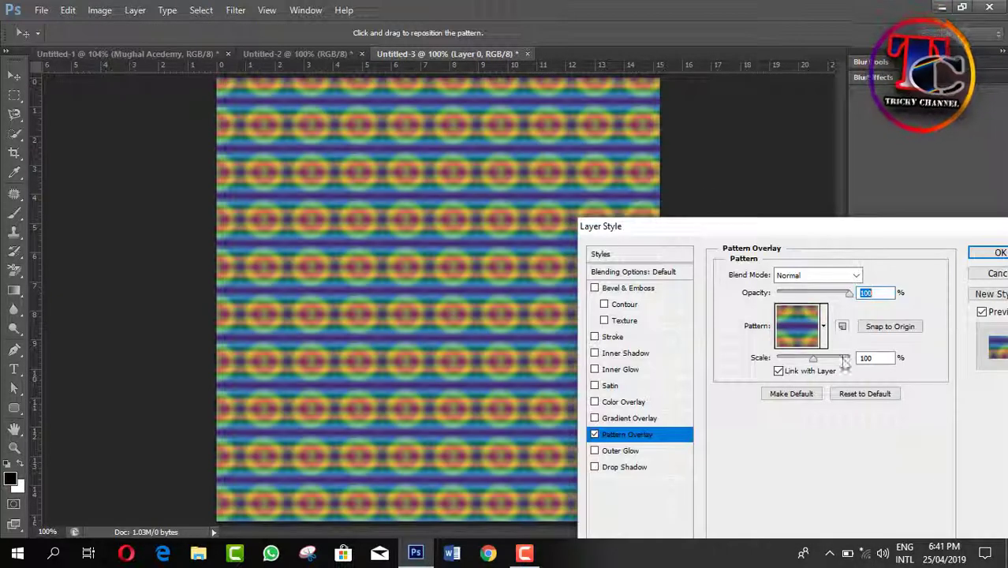
left_click(823, 326)
left_click(825, 424)
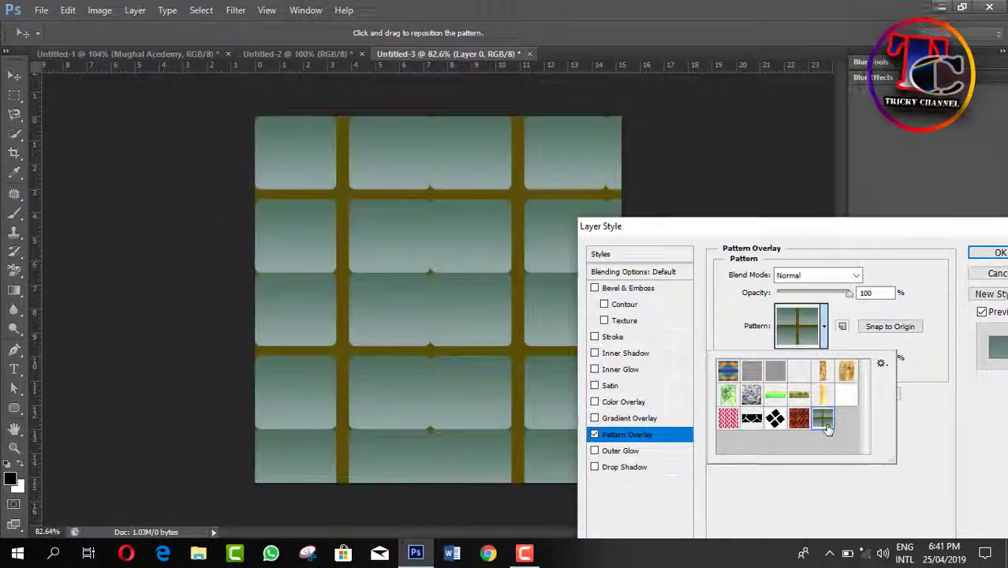
left_click(993, 254)
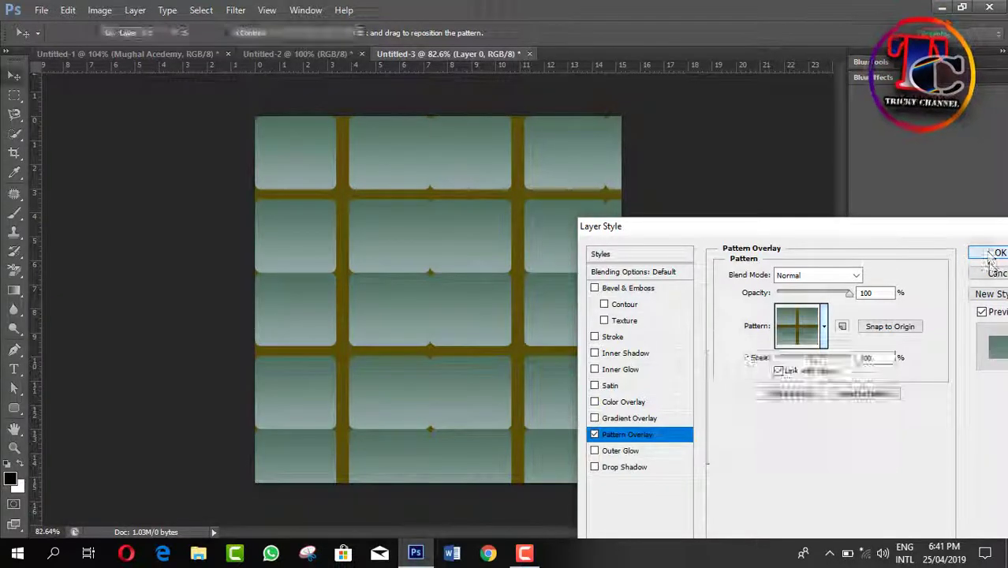
left_click(992, 254)
left_click(726, 254)
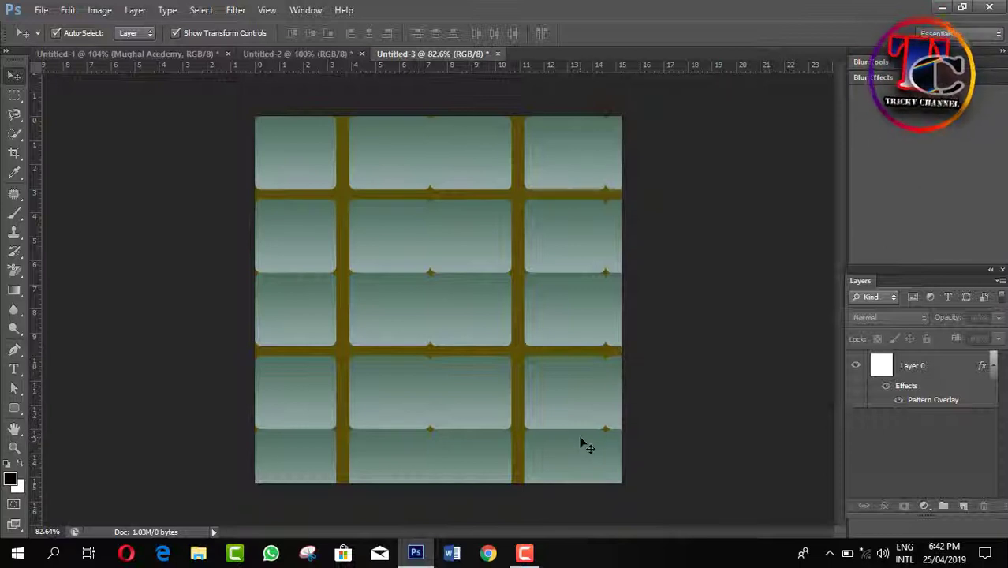
left_click(527, 553)
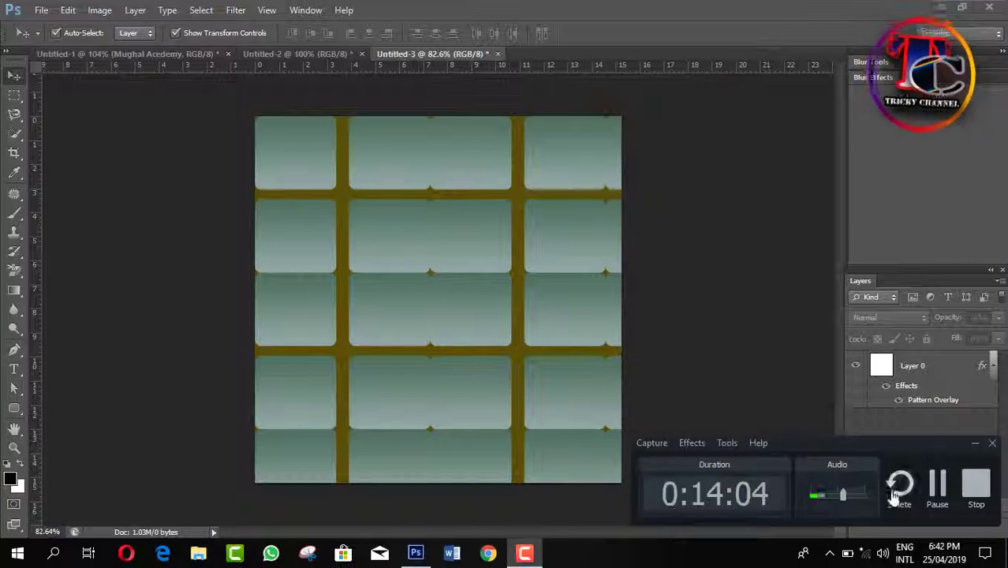